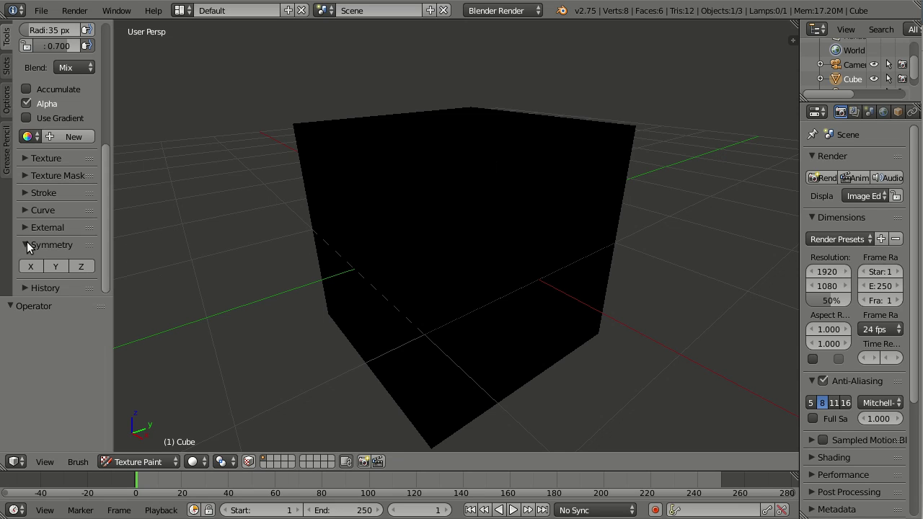
- Paint strokes on the cube's side face with X and Y paint symmetry enabled
{"action": "mouse_move", "coordinate": [574, 244]}
{"action": "left_mouse_down"}
{"action": "mouse_move", "coordinate": [540, 234]}
{"action": "mouse_move", "coordinate": [508, 249]}
{"action": "left_mouse_up"}
{"action": "left_click", "coordinate": [39, 266]}
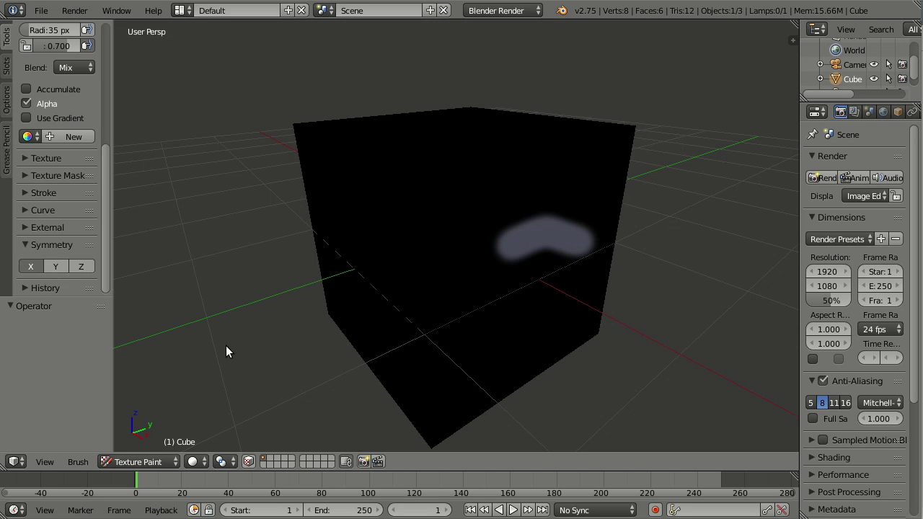
{"action": "mouse_move", "coordinate": [566, 296]}
{"action": "left_mouse_down"}
{"action": "mouse_move", "coordinate": [544, 309]}
{"action": "mouse_move", "coordinate": [437, 310]}
{"action": "left_mouse_up"}
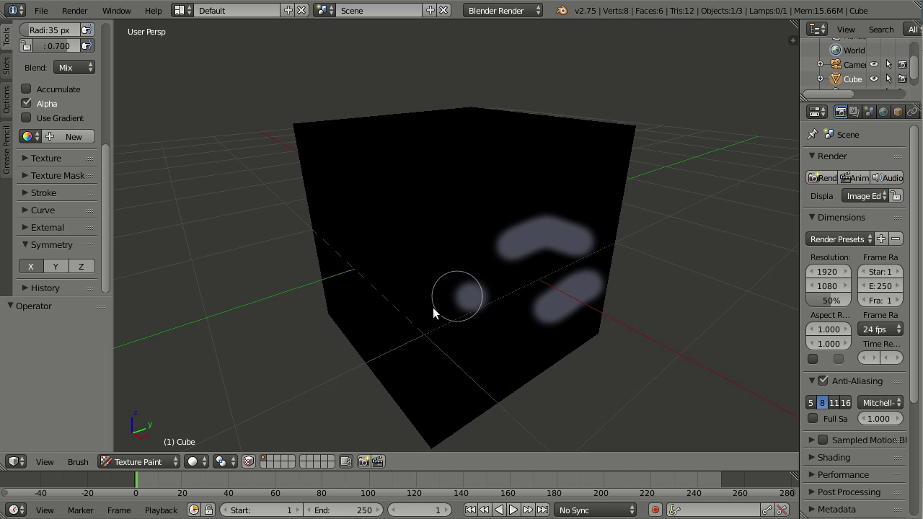
- Paint a curved stroke on the cube's top face with X and Y symmetry, forming a mirrored ring
{"action": "mouse_move", "coordinate": [535, 268]}
{"action": "middle_mouse_down"}
{"action": "mouse_move", "coordinate": [575, 288]}
{"action": "mouse_move", "coordinate": [693, 243]}
{"action": "mouse_move", "coordinate": [587, 333]}
{"action": "middle_mouse_up"}
{"action": "left_click", "coordinate": [81, 267]}
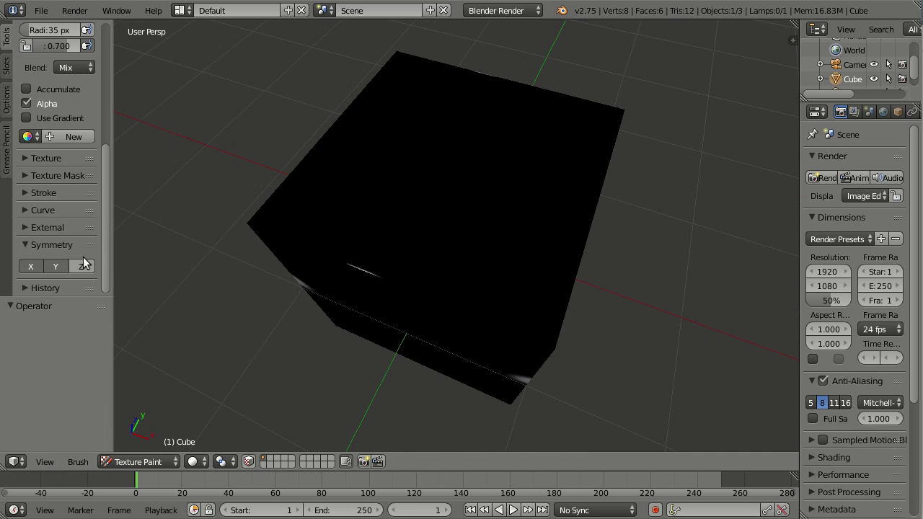
{"action": "mouse_move", "coordinate": [572, 210]}
{"action": "left_mouse_down"}
{"action": "mouse_move", "coordinate": [470, 241]}
{"action": "mouse_move", "coordinate": [444, 232]}
{"action": "left_mouse_up"}
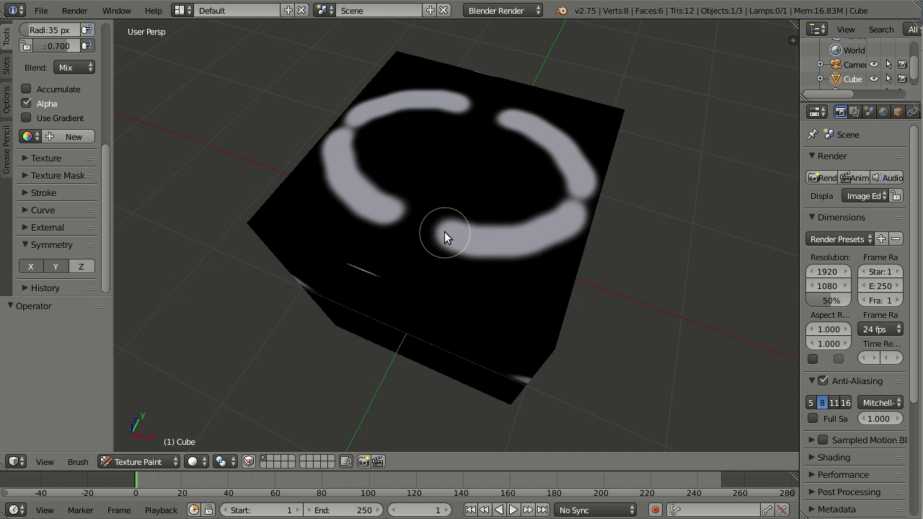
- Enable Z symmetry, paint a short stroke at the centre of the top face, and check the mirrored paint on the underside
{"action": "left_click", "coordinate": [82, 267]}
{"action": "mouse_move", "coordinate": [419, 409]}
{"action": "middle_mouse_down"}
{"action": "mouse_move", "coordinate": [408, 283]}
{"action": "mouse_move", "coordinate": [385, 245]}
{"action": "mouse_move", "coordinate": [396, 398]}
{"action": "mouse_move", "coordinate": [478, 193]}
{"action": "middle_mouse_up"}
{"action": "left_click_drag", "start_coordinate": [477, 193], "coordinate": [453, 172]}
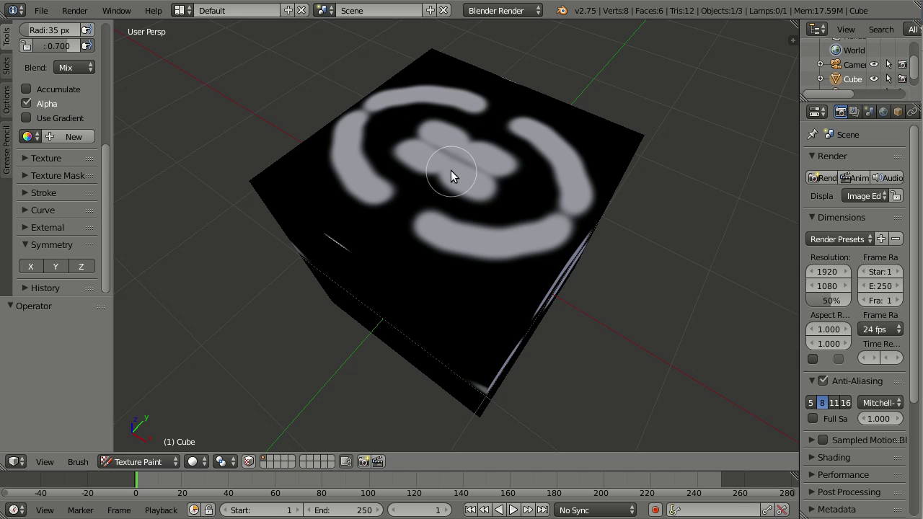
{"action": "mouse_move", "coordinate": [447, 311]}
{"action": "middle_mouse_down"}
{"action": "mouse_move", "coordinate": [460, 133]}
{"action": "mouse_move", "coordinate": [411, 200]}
{"action": "middle_mouse_up"}
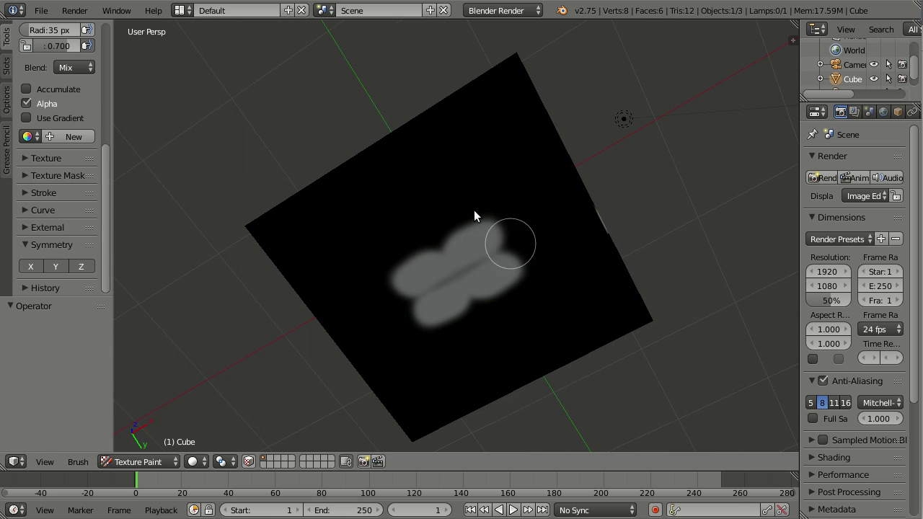
{"action": "mouse_move", "coordinate": [474, 212]}
{"action": "middle_mouse_down"}
{"action": "mouse_move", "coordinate": [464, 309]}
{"action": "mouse_move", "coordinate": [419, 345]}
{"action": "mouse_move", "coordinate": [255, 385]}
{"action": "mouse_move", "coordinate": [312, 401]}
{"action": "mouse_move", "coordinate": [385, 385]}
{"action": "mouse_move", "coordinate": [465, 416]}
{"action": "middle_mouse_up"}
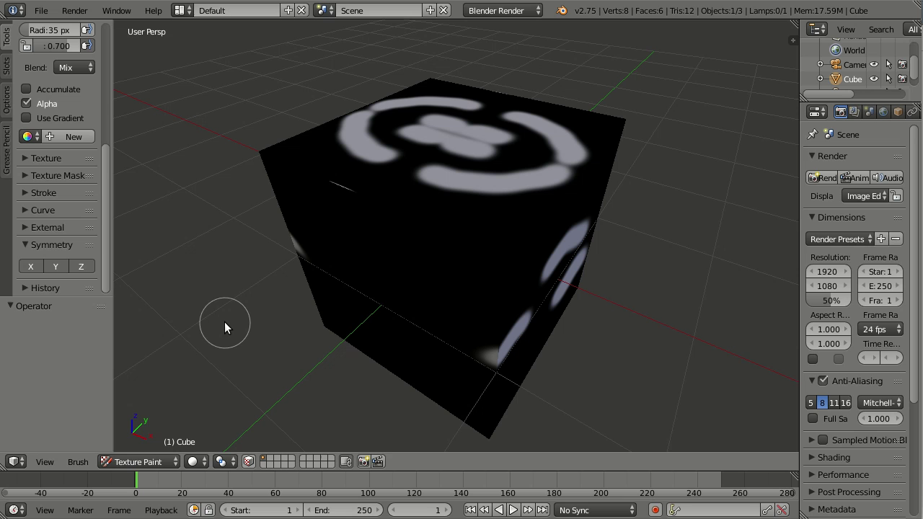
- Switch the cube to Sculpt Mode and enable Dyntopo, accepting the vertex data warning
{"action": "left_click", "coordinate": [137, 463]}
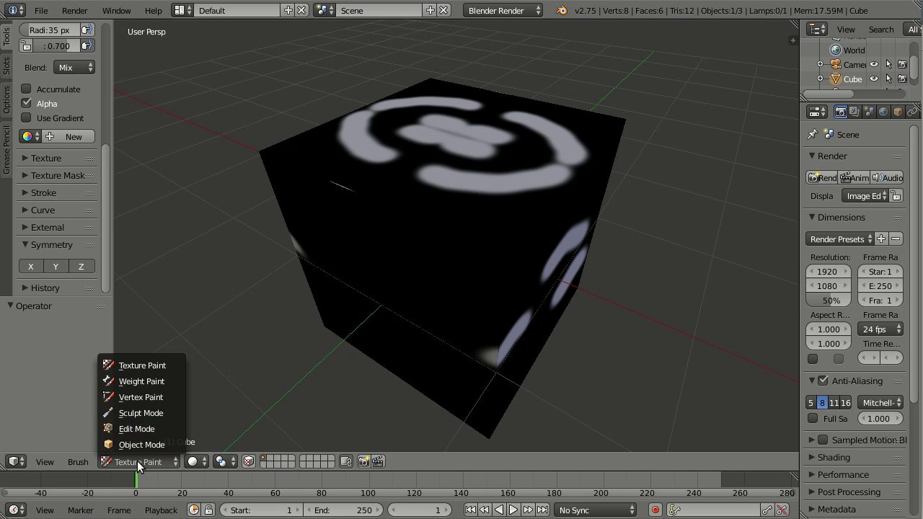
{"action": "left_click", "coordinate": [139, 414]}
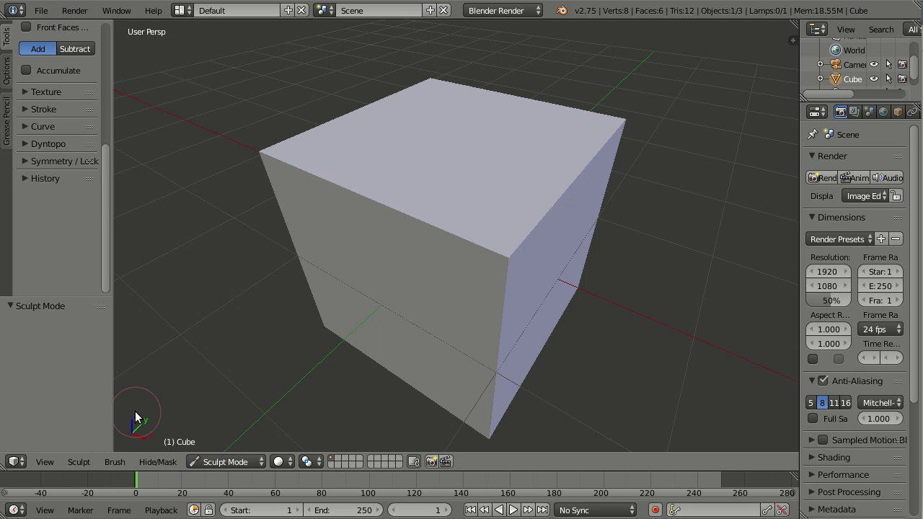
{"action": "middle_click_drag", "start_coordinate": [498, 310], "coordinate": [369, 267]}
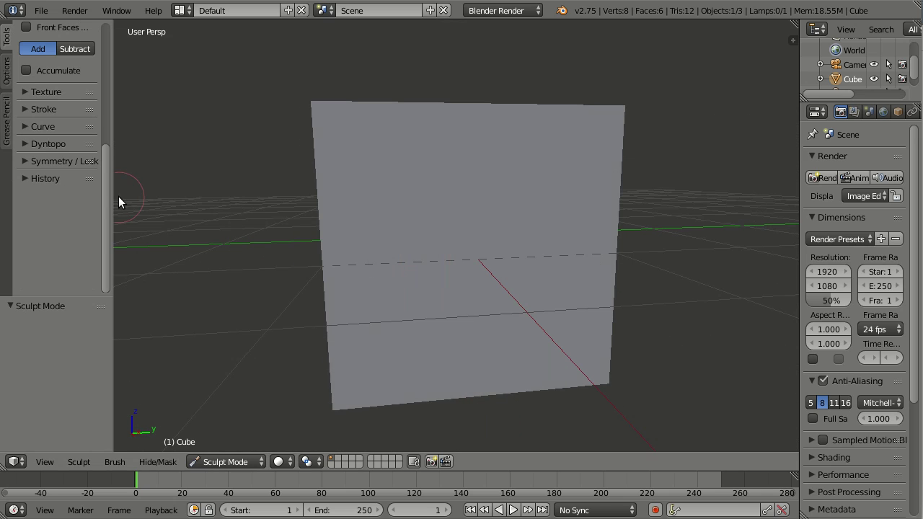
{"action": "mouse_move", "coordinate": [111, 174]}
{"action": "left_mouse_down"}
{"action": "mouse_move", "coordinate": [101, 125]}
{"action": "mouse_move", "coordinate": [111, 46]}
{"action": "mouse_move", "coordinate": [103, 130]}
{"action": "left_mouse_up"}
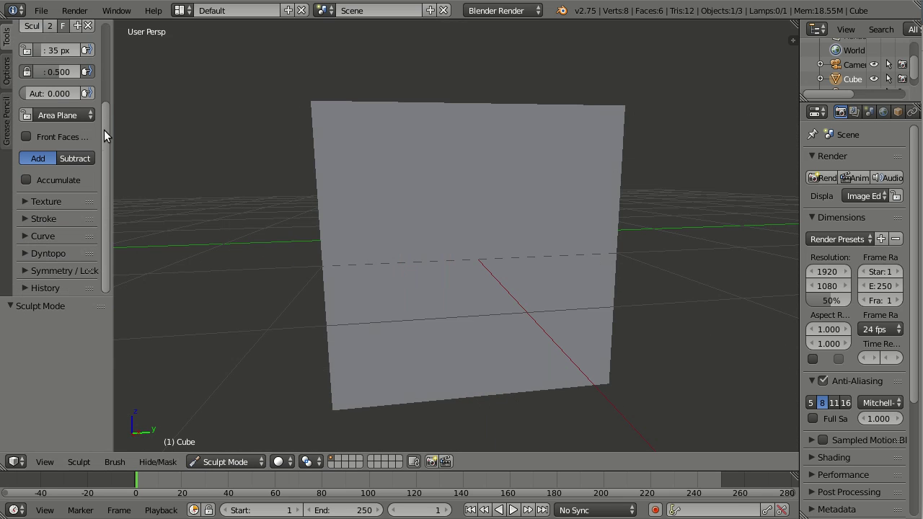
{"action": "left_click", "coordinate": [27, 252]}
{"action": "scroll", "coordinate": [56, 228], "scroll_direction": "down", "scroll_amount": 3}
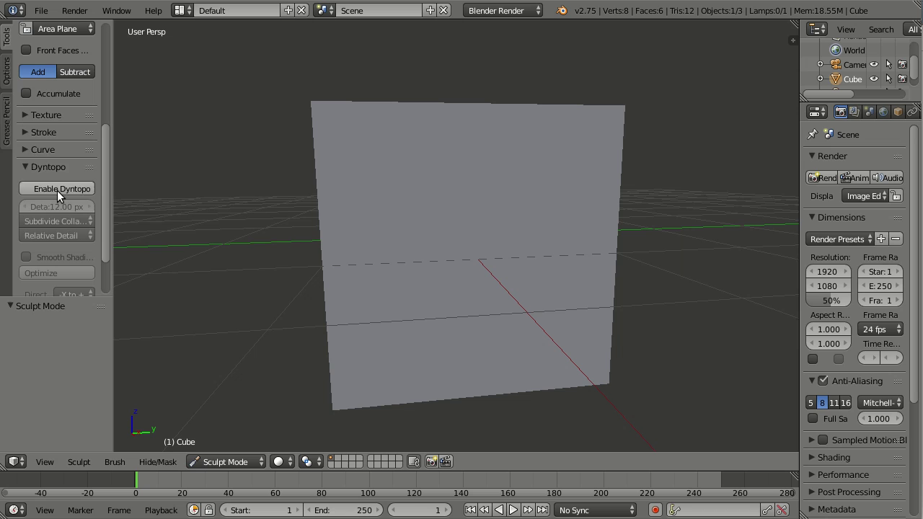
{"action": "left_click", "coordinate": [57, 190]}
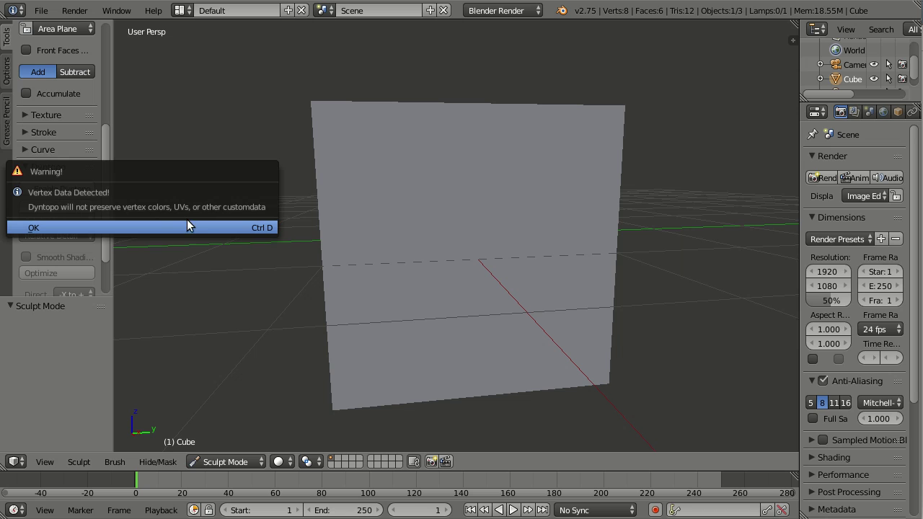
{"action": "left_click", "coordinate": [71, 231]}
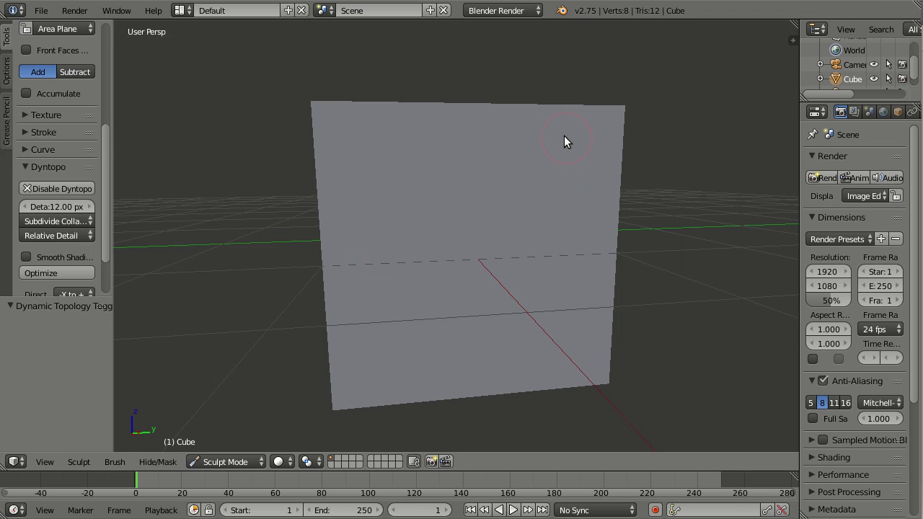
- Sculpt a stroke near the upper edge of the cube's front face and switch to Edit Mode
{"action": "left_click", "coordinate": [451, 151]}
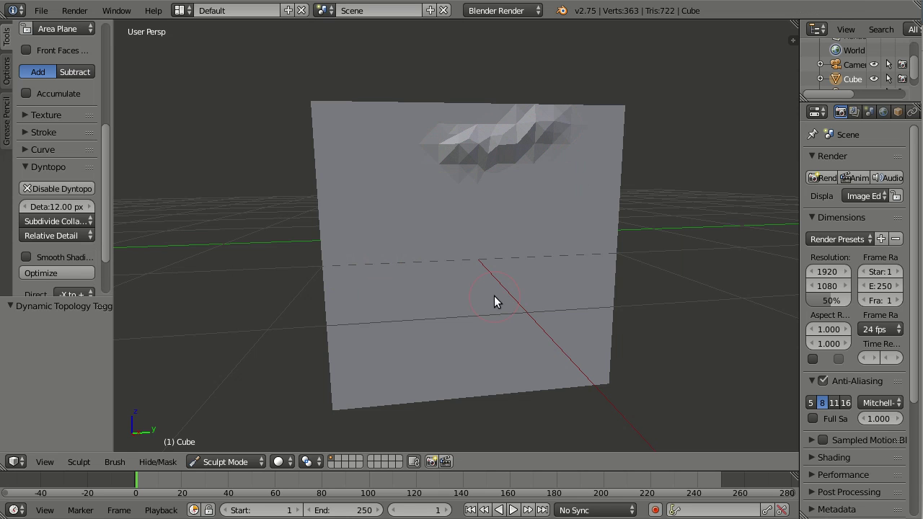
{"action": "left_click", "coordinate": [220, 461]}
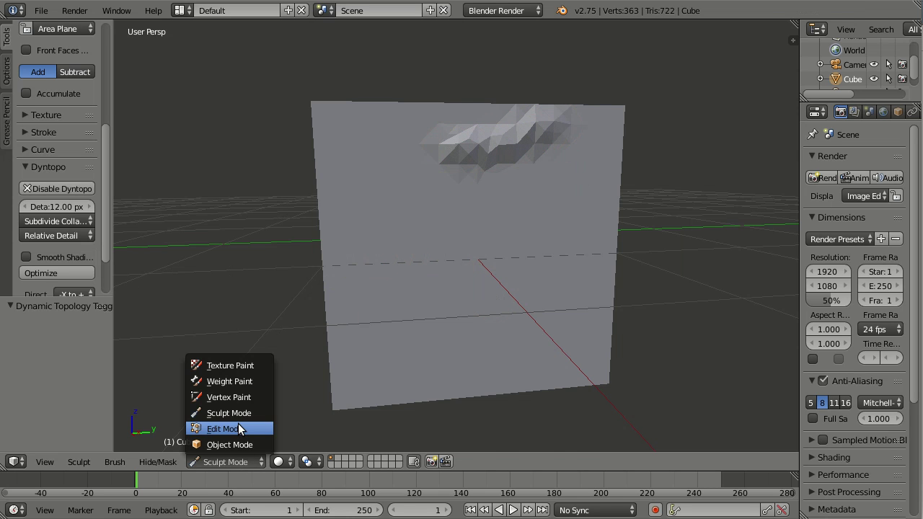
{"action": "left_click", "coordinate": [229, 430]}
{"action": "mouse_move", "coordinate": [584, 259]}
{"action": "middle_mouse_down"}
{"action": "mouse_move", "coordinate": [553, 250]}
{"action": "mouse_move", "coordinate": [564, 235]}
{"action": "mouse_move", "coordinate": [585, 243]}
{"action": "middle_mouse_up"}
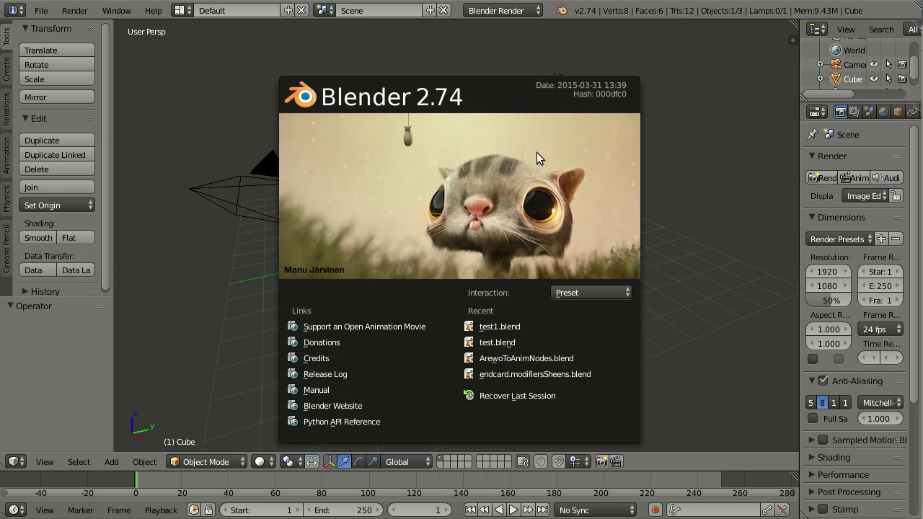
- In Blender 2.74, dismiss the splash screen, switch the default cube to Sculpt Mode and enable Dyntopo
{"action": "left_click", "coordinate": [722, 142]}
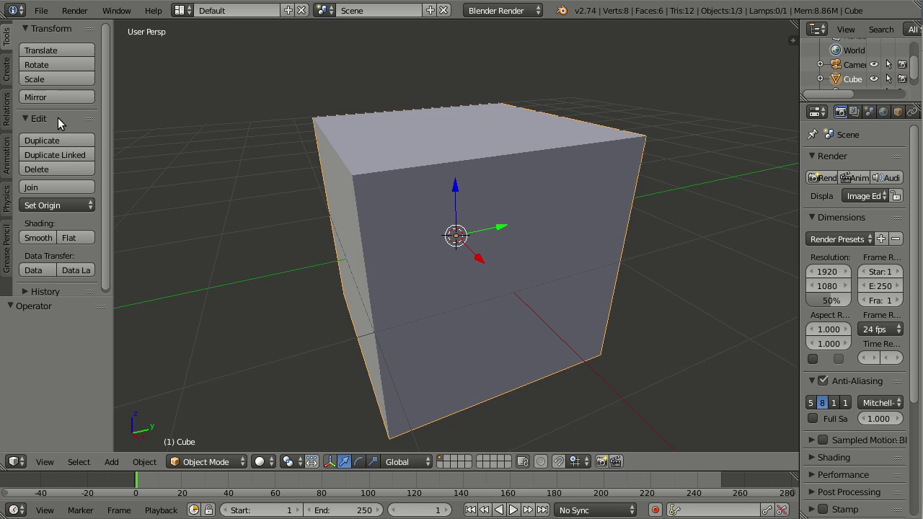
{"action": "left_click", "coordinate": [202, 462]}
{"action": "left_click", "coordinate": [211, 413]}
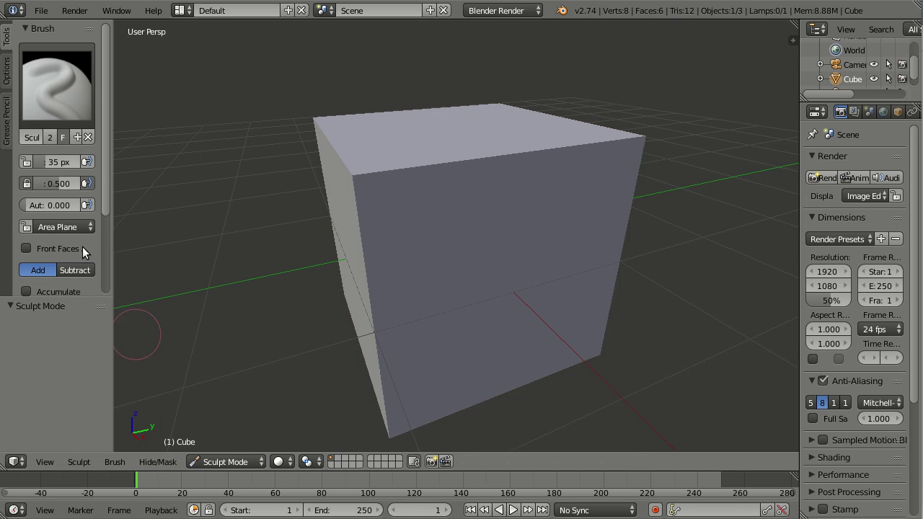
{"action": "scroll", "coordinate": [65, 217], "scroll_direction": "down", "scroll_amount": 4}
{"action": "left_click", "coordinate": [25, 254]}
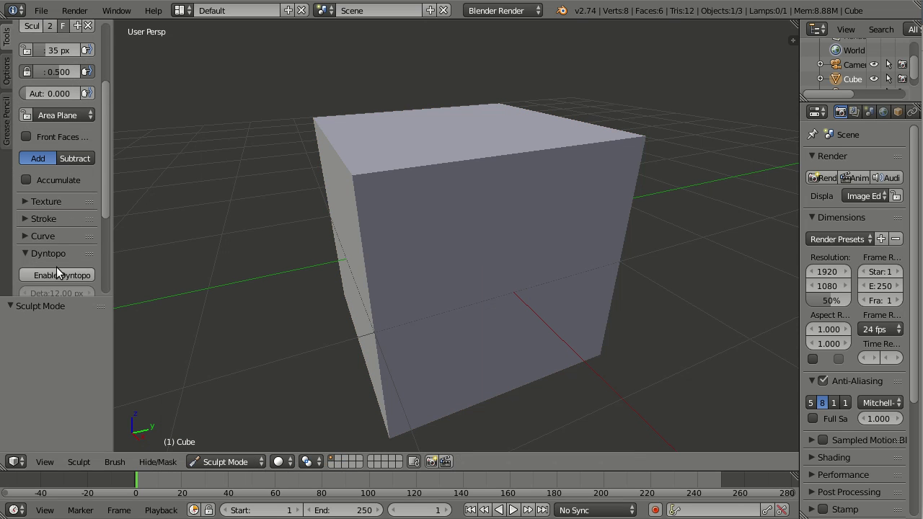
{"action": "left_click", "coordinate": [56, 273]}
- Sculpt a curved stroke near the upper edge of the cube's front face and enter Edit Mode to inspect the mesh
{"action": "middle_click_drag", "start_coordinate": [630, 249], "coordinate": [564, 162]}
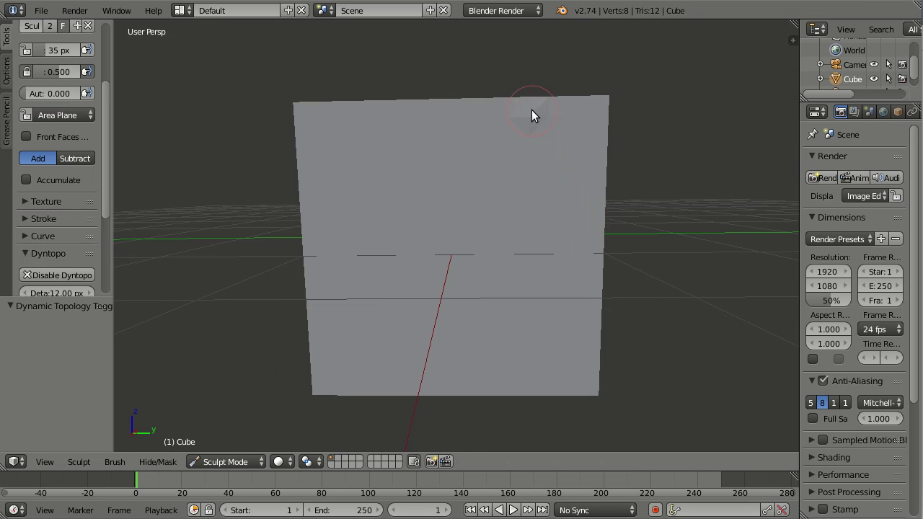
{"action": "mouse_move", "coordinate": [534, 113]}
{"action": "left_mouse_down"}
{"action": "mouse_move", "coordinate": [474, 138]}
{"action": "mouse_move", "coordinate": [447, 133]}
{"action": "left_mouse_up"}
{"action": "scroll", "coordinate": [446, 230], "scroll_direction": "down", "scroll_amount": 3}
{"action": "key", "text": "Tab"}
{"action": "scroll", "coordinate": [447, 231], "scroll_direction": "up", "scroll_amount": 4}
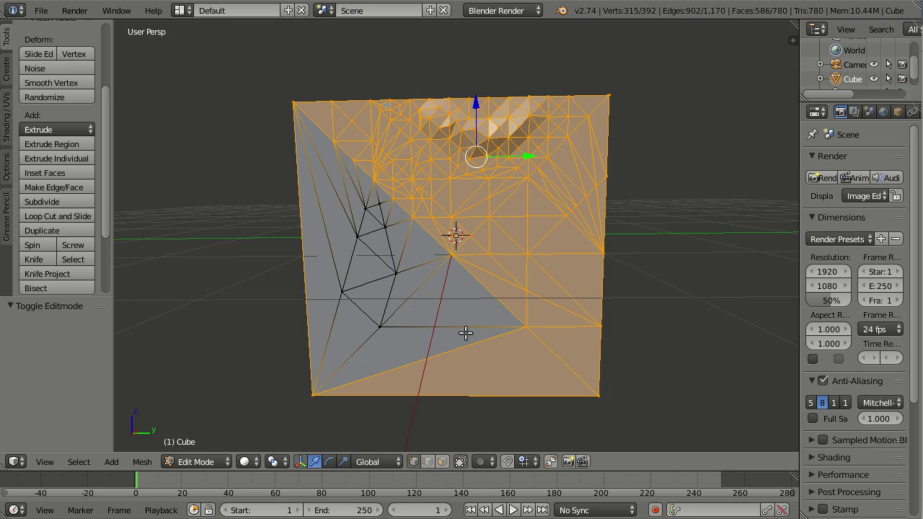
- Return to Sculpt Mode facing an unsculpted side of the cube and enable Ambient Occlusion in the viewport shading
{"action": "key", "text": "Tab"}
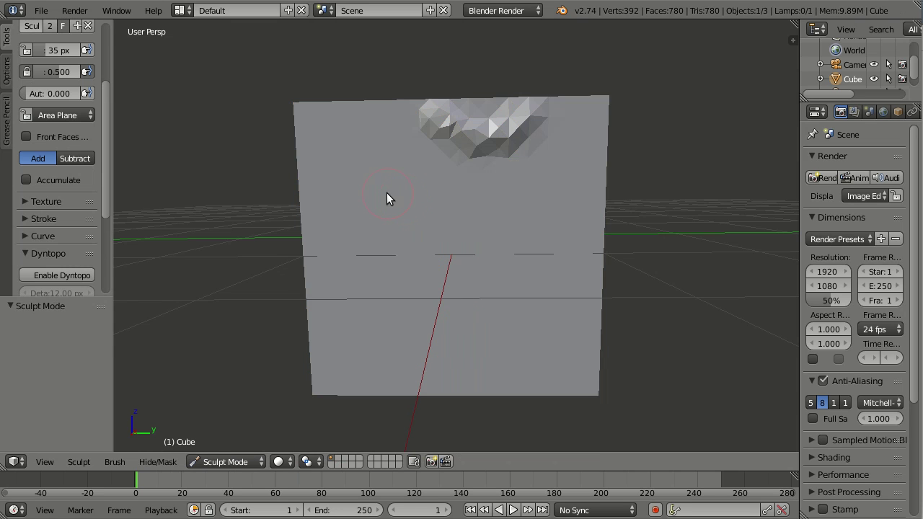
{"action": "mouse_move", "coordinate": [387, 198]}
{"action": "middle_mouse_down"}
{"action": "mouse_move", "coordinate": [408, 233]}
{"action": "mouse_move", "coordinate": [524, 223]}
{"action": "mouse_move", "coordinate": [578, 257]}
{"action": "mouse_move", "coordinate": [565, 201]}
{"action": "mouse_move", "coordinate": [546, 205]}
{"action": "middle_mouse_up"}
{"action": "scroll", "coordinate": [546, 205], "scroll_direction": "up", "scroll_amount": 2}
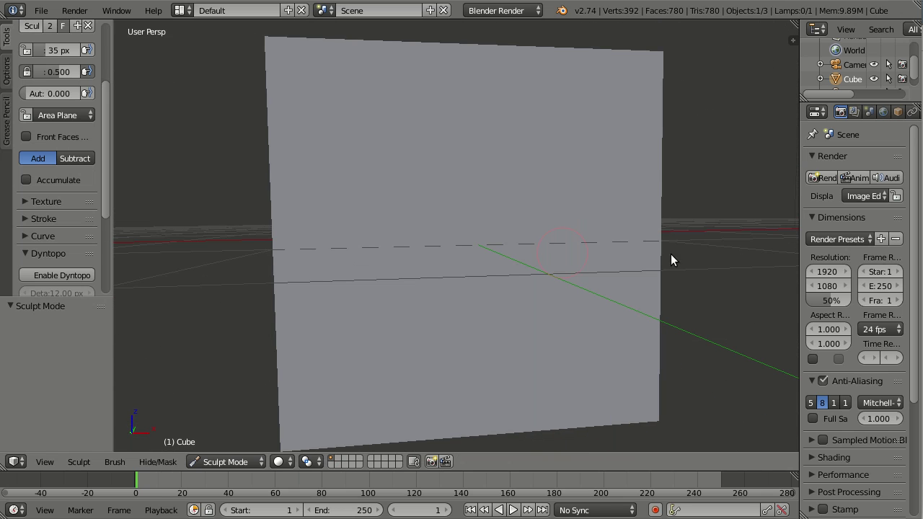
{"action": "left_click", "coordinate": [793, 40]}
{"action": "scroll", "coordinate": [750, 251], "scroll_direction": "down", "scroll_amount": 5}
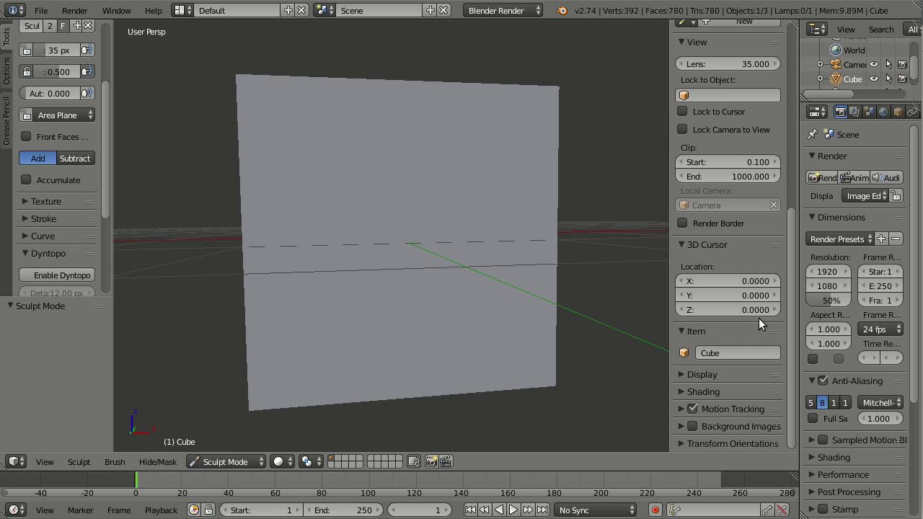
{"action": "left_click", "coordinate": [681, 392]}
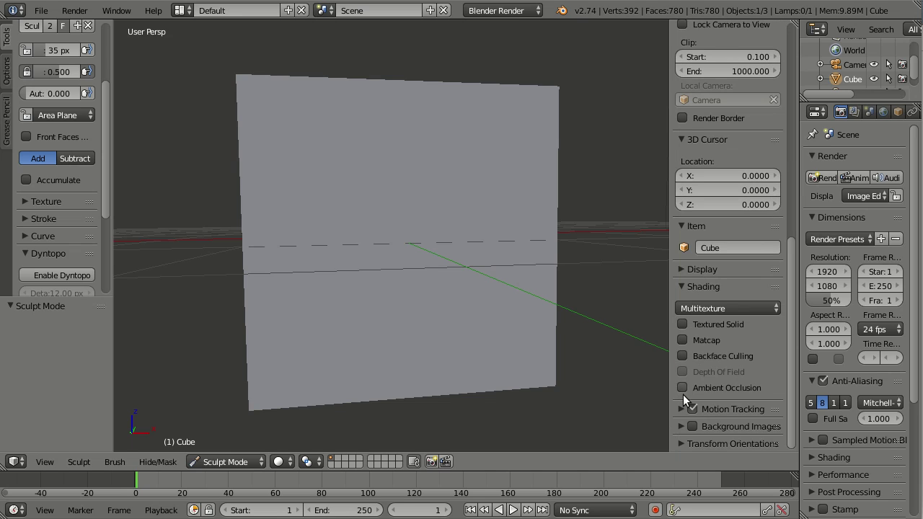
{"action": "left_click", "coordinate": [679, 387]}
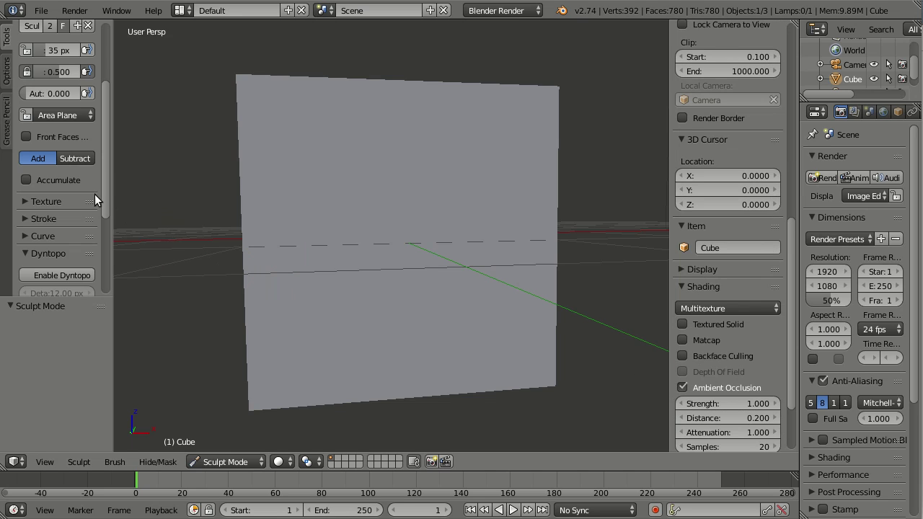
- Re-enable Dyntopo and choose the Crease brush
{"action": "mouse_move", "coordinate": [109, 184]}
{"action": "left_mouse_down"}
{"action": "mouse_move", "coordinate": [98, 221]}
{"action": "mouse_move", "coordinate": [87, 29]}
{"action": "left_mouse_up"}
{"action": "left_click", "coordinate": [47, 204]}
{"action": "left_click", "coordinate": [44, 97]}
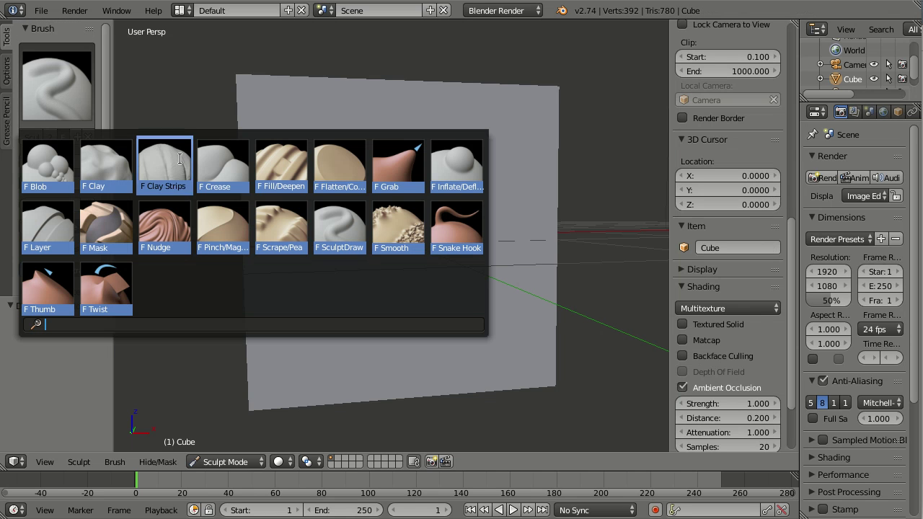
{"action": "left_click", "coordinate": [223, 165]}
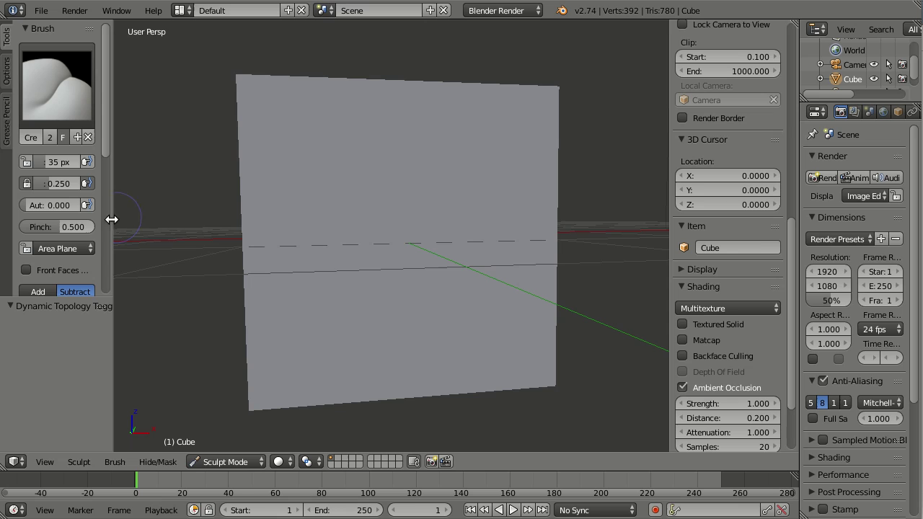
- Set the Crease brush's pinch to 1 and enter a new brush strength
{"action": "left_click", "coordinate": [54, 229]}
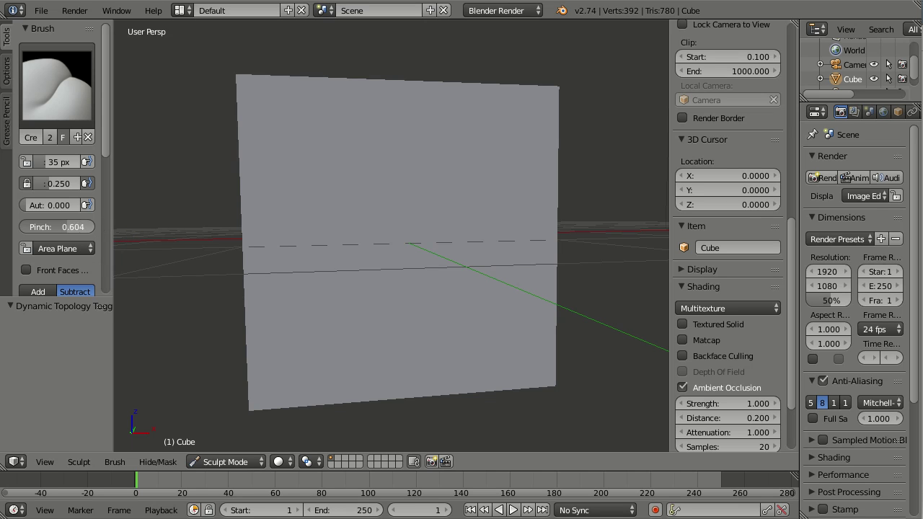
{"action": "type", "text": "1"}
{"action": "key", "text": "Return"}
{"action": "left_click", "coordinate": [40, 185]}
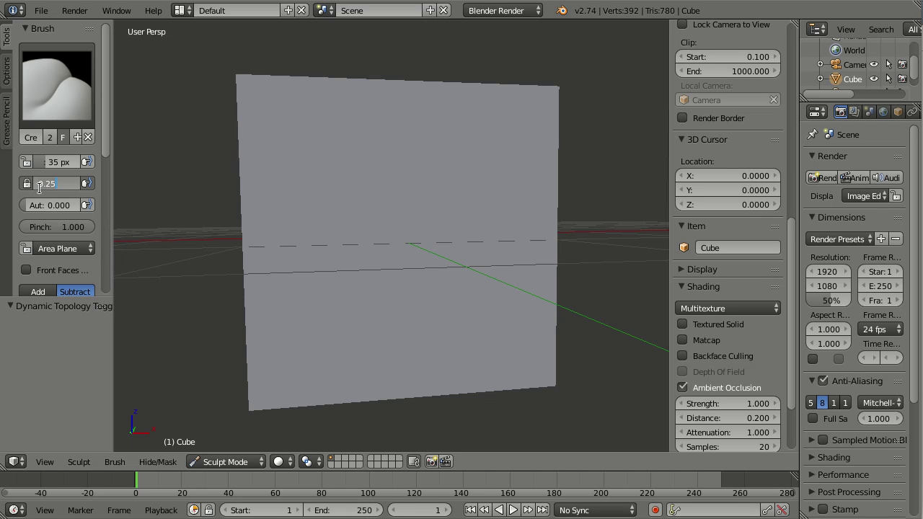
{"action": "type", "text": "1"}
{"action": "type", "text": "5"}
{"action": "key", "text": "Return"}
- Switch Dyntopo's detail type to Constant Detail and set its detail size to 2%
{"action": "left_click_drag", "start_coordinate": [107, 77], "coordinate": [108, 245]}
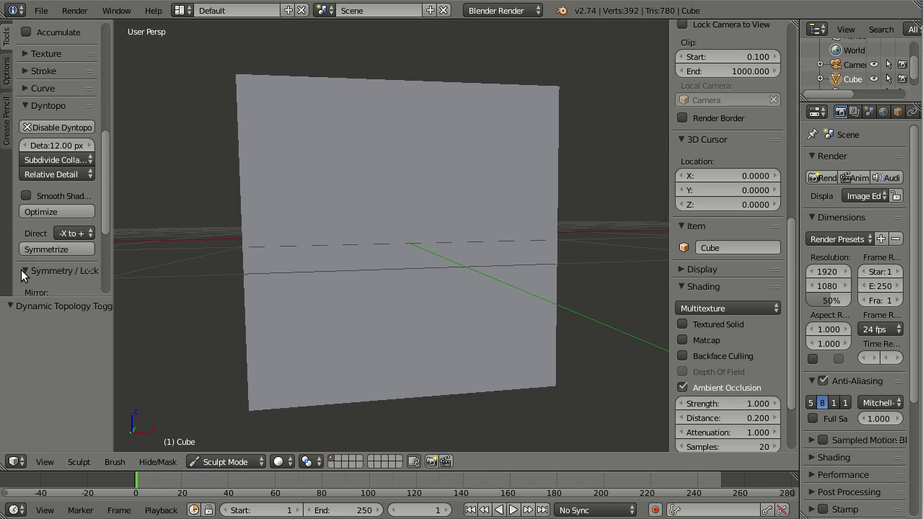
{"action": "left_click", "coordinate": [22, 271]}
{"action": "left_click", "coordinate": [22, 184]}
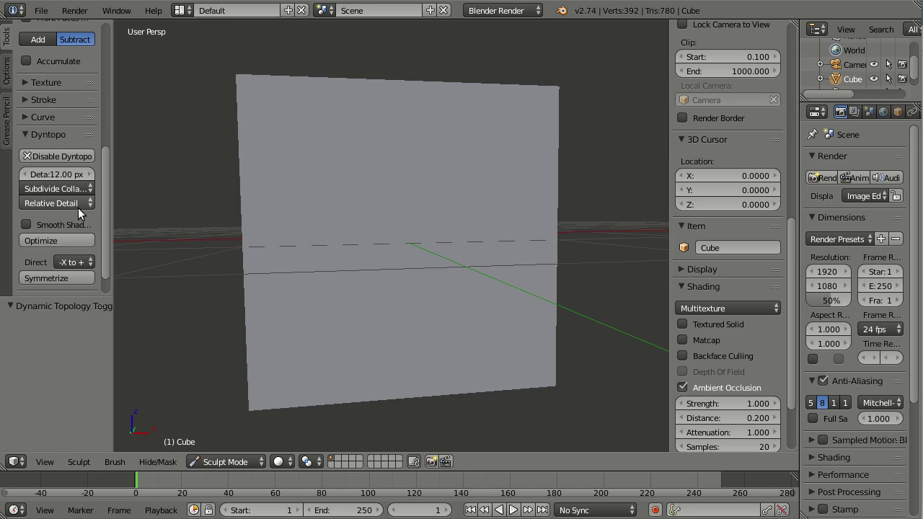
{"action": "left_click", "coordinate": [47, 199]}
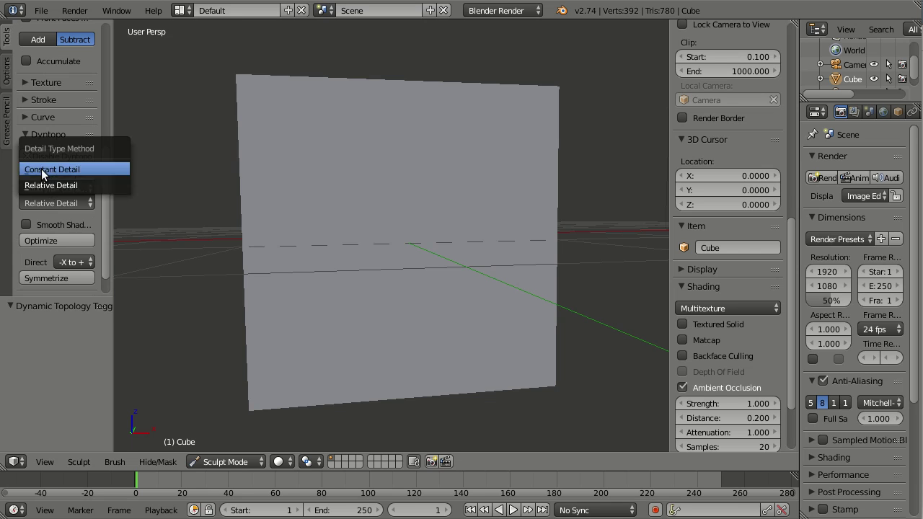
{"action": "left_click", "coordinate": [41, 169]}
{"action": "left_click", "coordinate": [86, 175]}
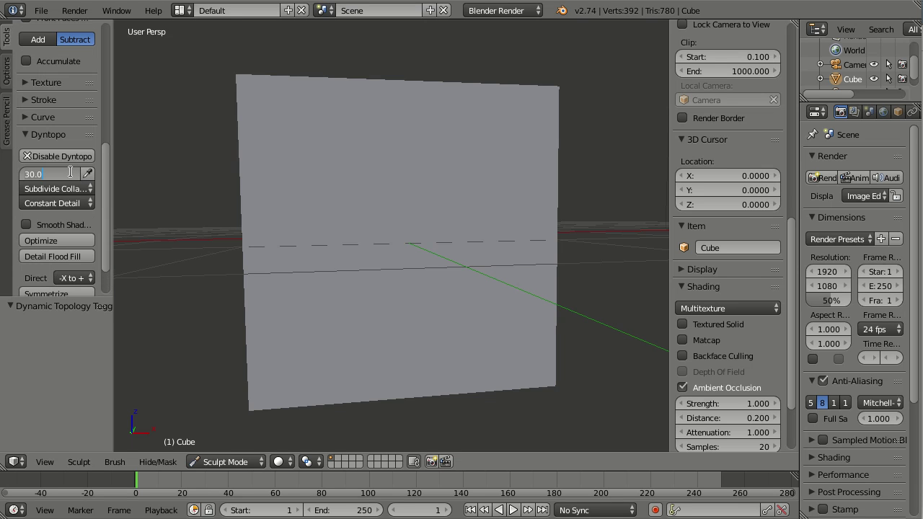
{"action": "type", "text": "1"}
{"action": "key", "text": "Return"}
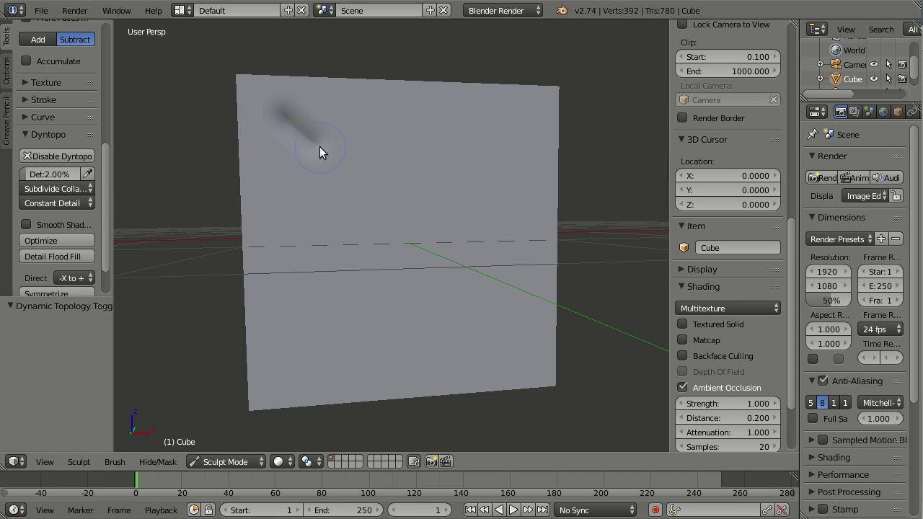
- Carve a curved Subtract crease down the face's left half, and sculpt an S-shaped Add crease down its right half
{"action": "mouse_move", "coordinate": [344, 198]}
{"action": "left_mouse_down"}
{"action": "mouse_move", "coordinate": [355, 239]}
{"action": "mouse_move", "coordinate": [346, 283]}
{"action": "left_mouse_up"}
{"action": "left_click_drag", "start_coordinate": [263, 337], "coordinate": [267, 334]}
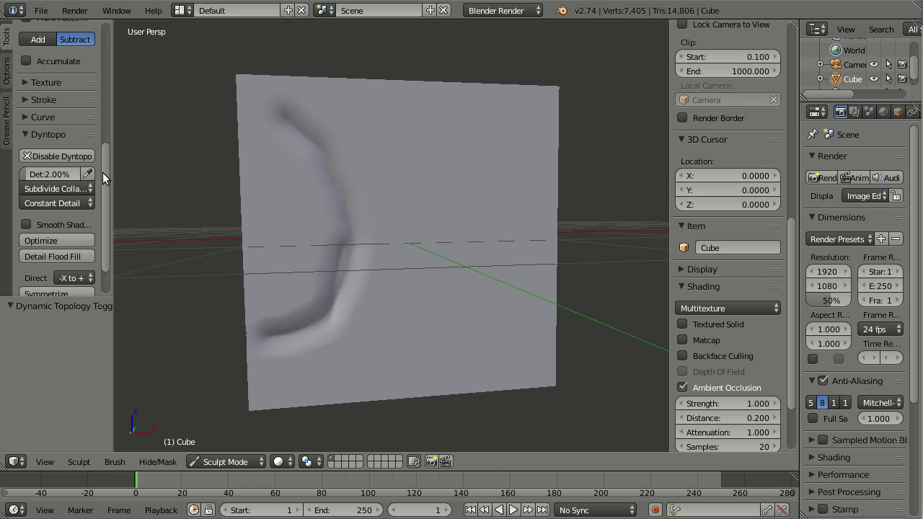
{"action": "left_click_drag", "start_coordinate": [104, 179], "coordinate": [117, 98]}
{"action": "left_click", "coordinate": [37, 224]}
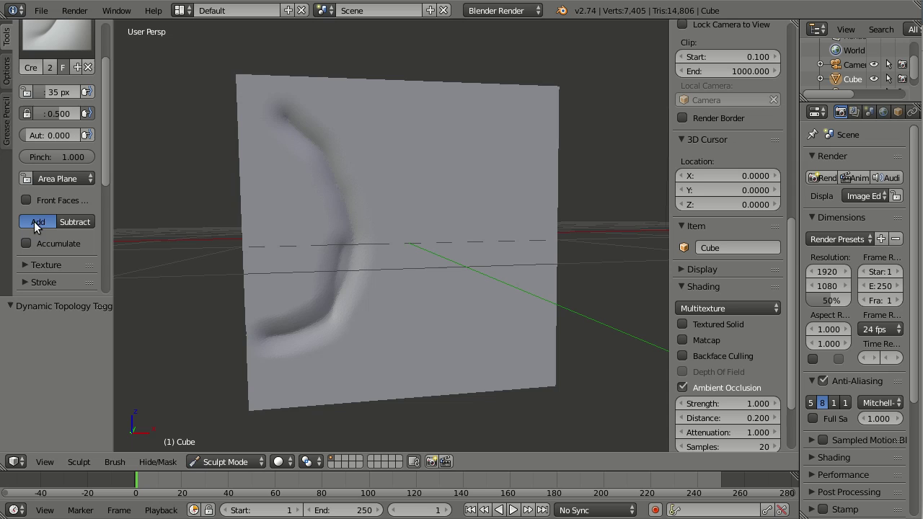
{"action": "middle_click_drag", "start_coordinate": [467, 221], "coordinate": [450, 185]}
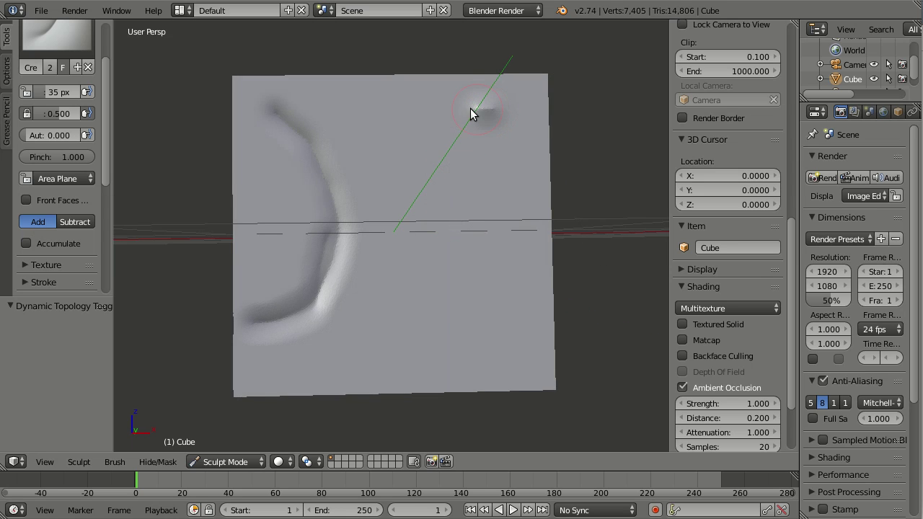
{"action": "left_click_drag", "start_coordinate": [424, 197], "coordinate": [466, 299]}
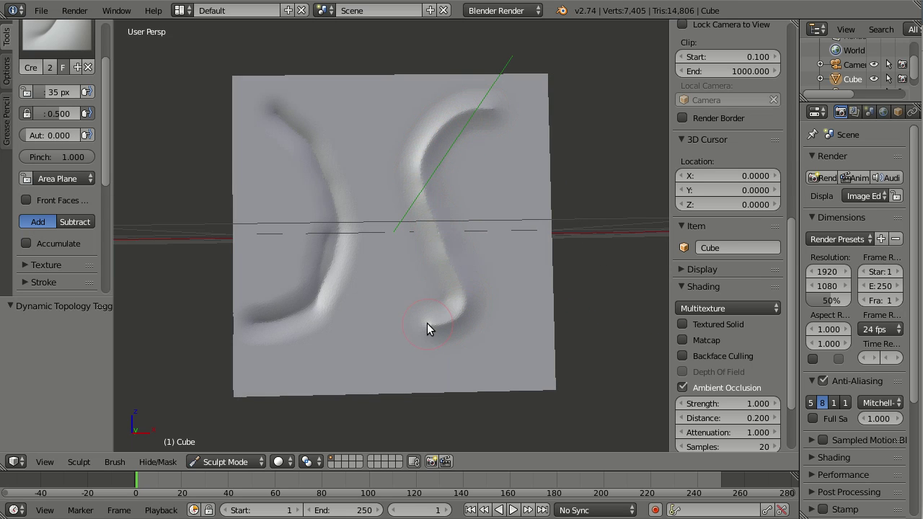
{"action": "left_click_drag", "start_coordinate": [427, 329], "coordinate": [430, 324]}
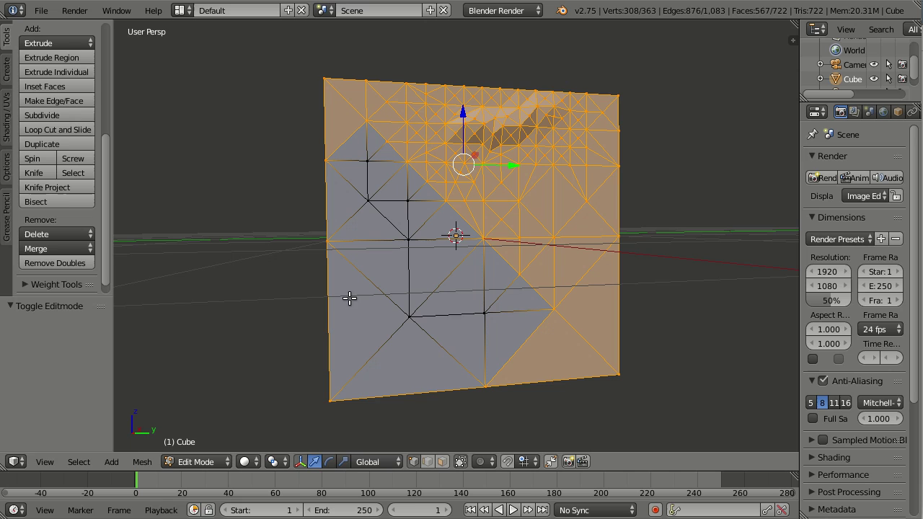
- In the Blender 2.75 window, put the cube in Sculpt Mode facing an unsculpted side and enable Dyntopo
{"action": "left_click", "coordinate": [220, 463]}
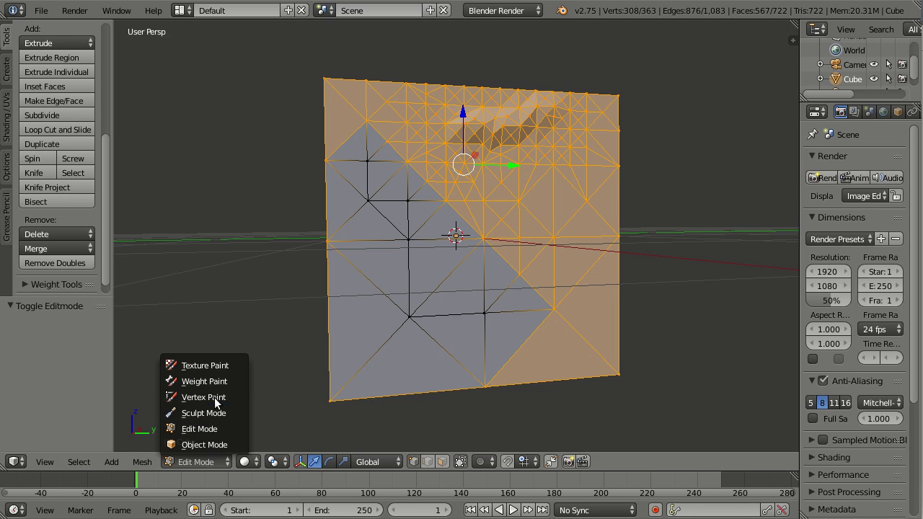
{"action": "left_click", "coordinate": [202, 426]}
{"action": "left_click", "coordinate": [195, 463]}
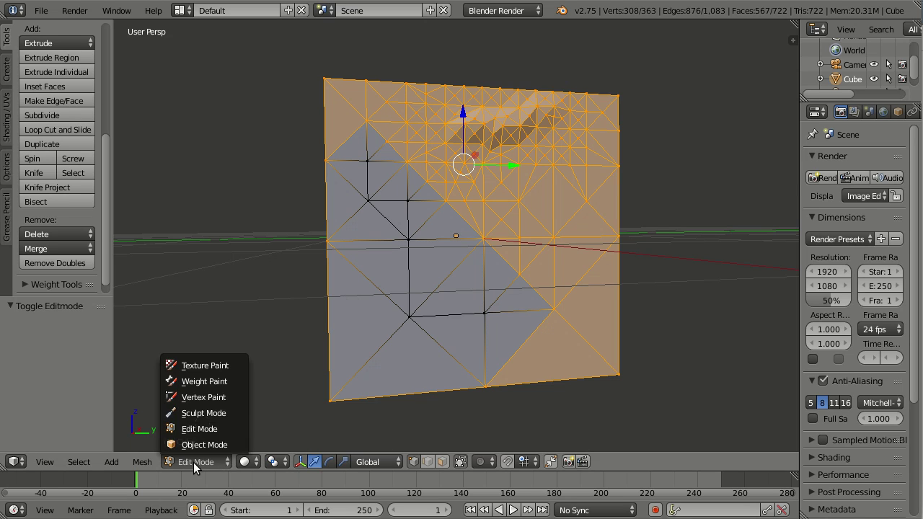
{"action": "left_click", "coordinate": [207, 410]}
{"action": "middle_click_drag", "start_coordinate": [569, 130], "coordinate": [337, 166]}
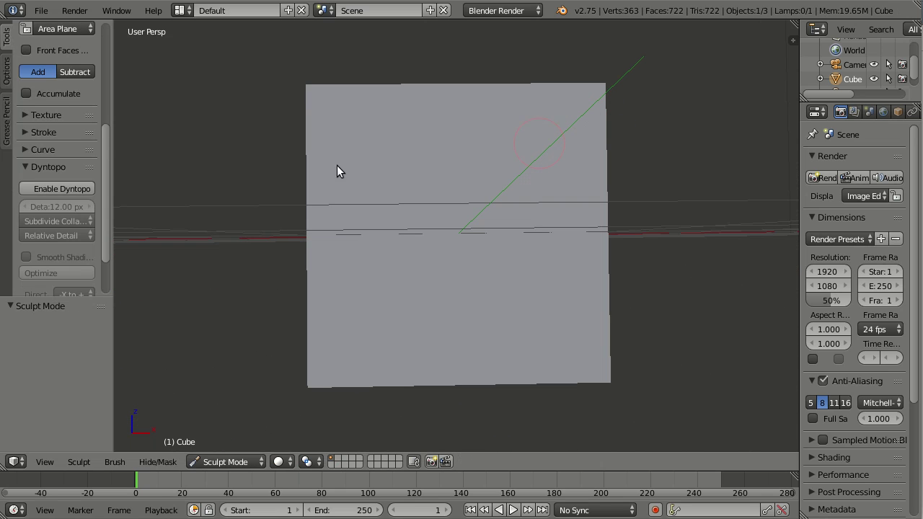
{"action": "left_click", "coordinate": [52, 189]}
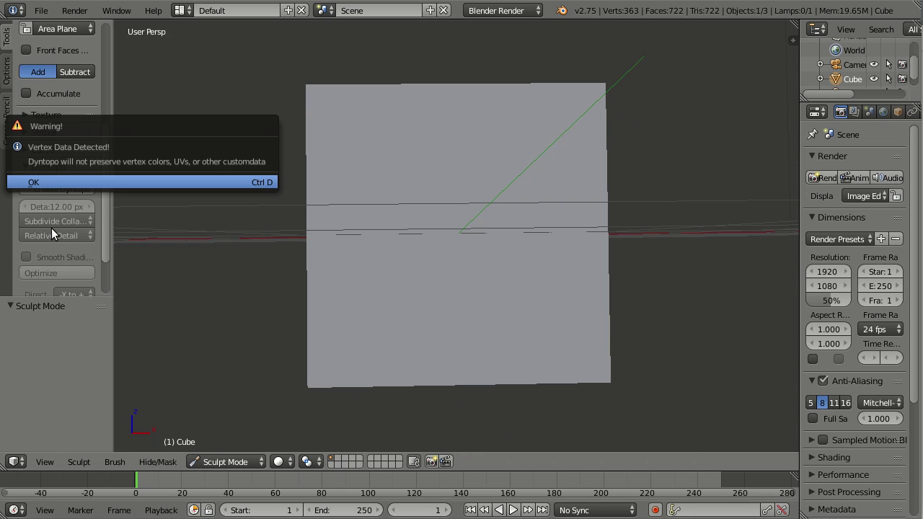
{"action": "left_click", "coordinate": [71, 184]}
- Set Dyntopo to Constant Detail with a 2% detail size and check the mirror symmetry settings
{"action": "left_click", "coordinate": [50, 232]}
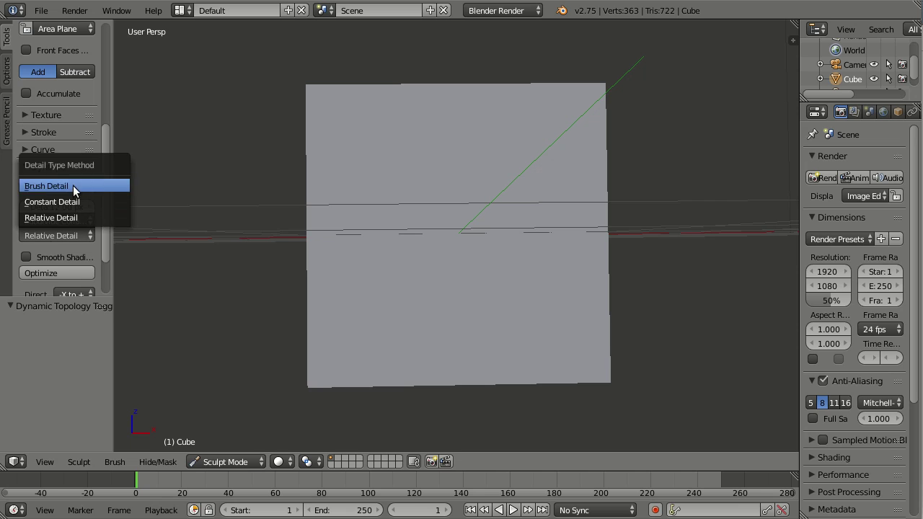
{"action": "left_click", "coordinate": [52, 203]}
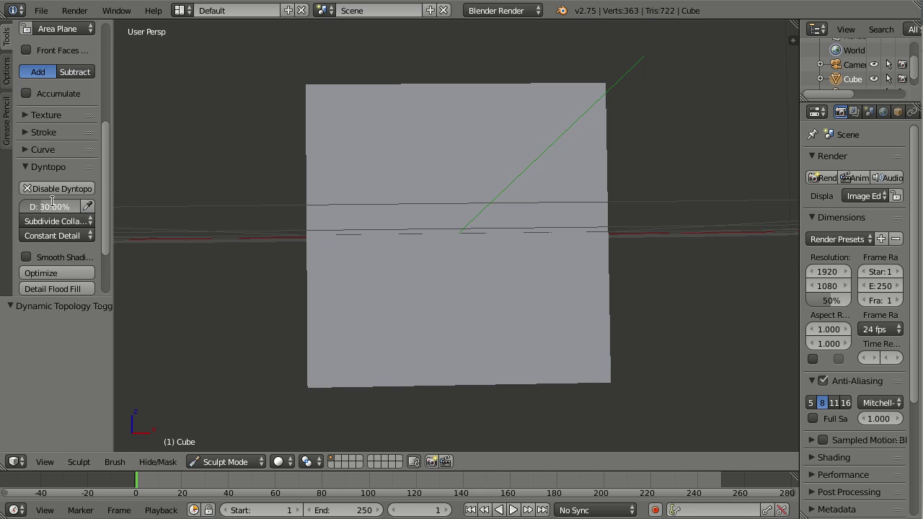
{"action": "left_click", "coordinate": [52, 205]}
{"action": "type", "text": "2"}
{"action": "key", "text": "Return"}
{"action": "scroll", "coordinate": [54, 207], "scroll_direction": "down", "scroll_amount": 4}
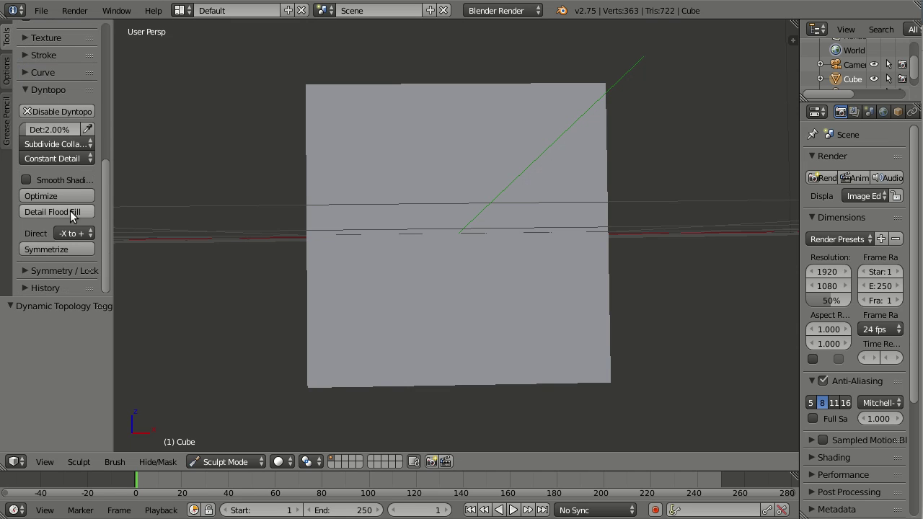
{"action": "left_click", "coordinate": [26, 271]}
{"action": "scroll", "coordinate": [33, 268], "scroll_direction": "down", "scroll_amount": 4}
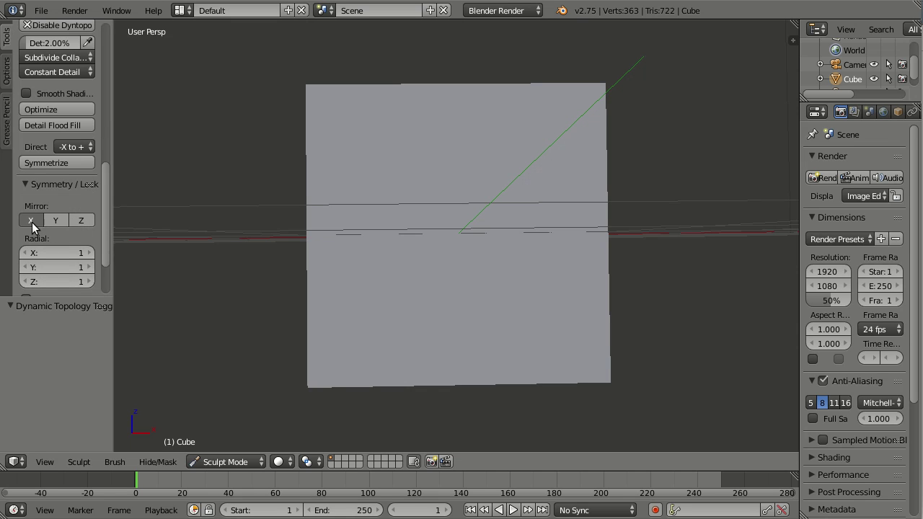
{"action": "left_click", "coordinate": [26, 183]}
- Replace the SculptDraw brush with the Crease brush
{"action": "scroll", "coordinate": [34, 184], "scroll_direction": "up", "scroll_amount": 12}
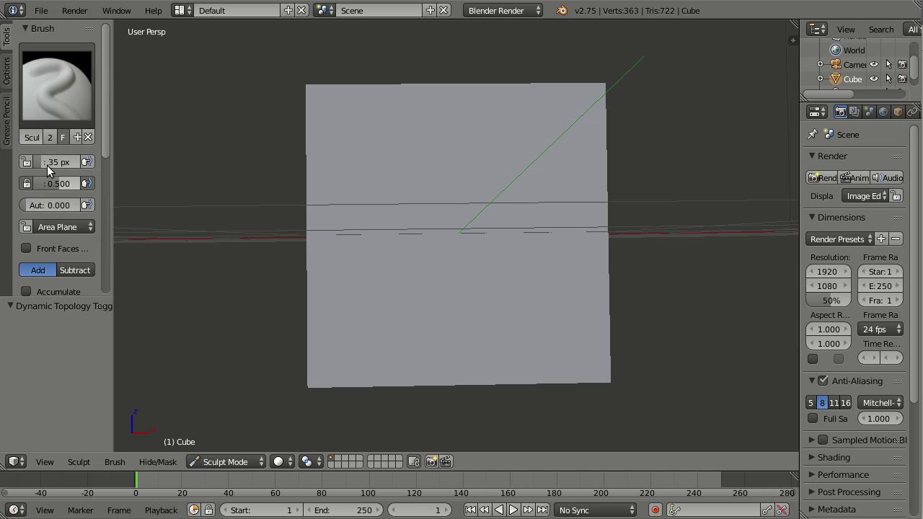
{"action": "left_click", "coordinate": [63, 96]}
{"action": "left_click", "coordinate": [217, 162]}
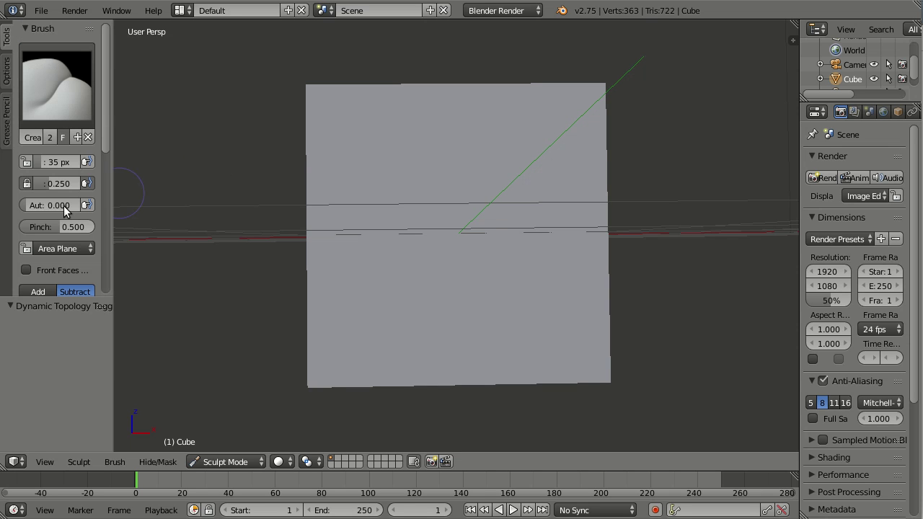
- Set the Crease brush's strength to 0.5 and its pinch to 1
{"action": "left_click", "coordinate": [52, 184]}
{"action": "type", "text": "0"}
{"action": "left_click", "coordinate": [52, 228]}
{"action": "type", "text": "0.5"}
{"action": "key", "text": "BackSpace"}
{"action": "key", "text": "BackSpace"}
{"action": "key", "text": "BackSpace"}
{"action": "type", "text": "1"}
{"action": "key", "text": "Return"}
- Enable Ambient Occlusion in the viewport shading and hide the view properties again
{"action": "left_click", "coordinate": [795, 36]}
{"action": "scroll", "coordinate": [767, 317], "scroll_direction": "down", "scroll_amount": 13}
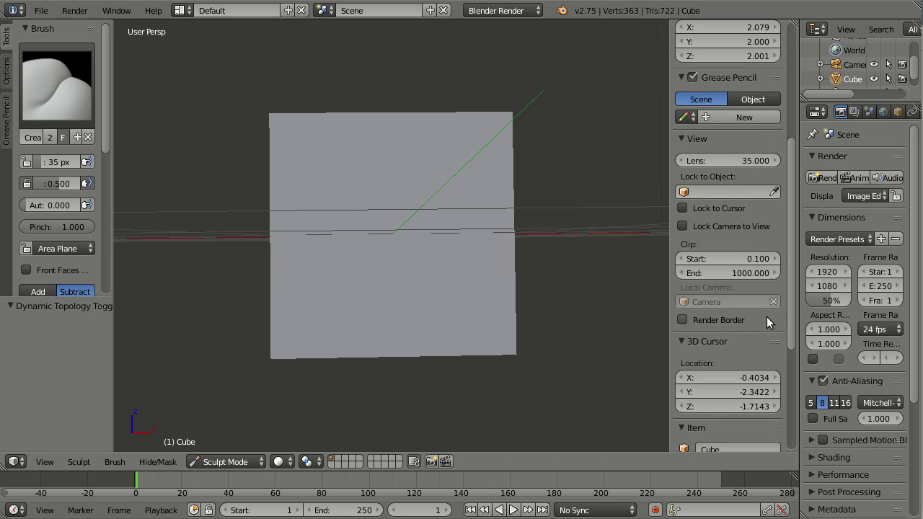
{"action": "left_click", "coordinate": [683, 386]}
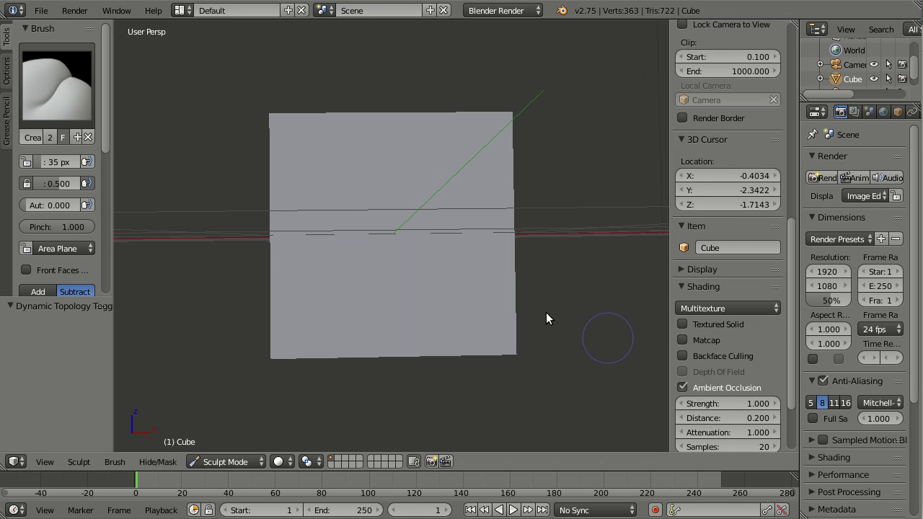
{"action": "key", "text": "n"}
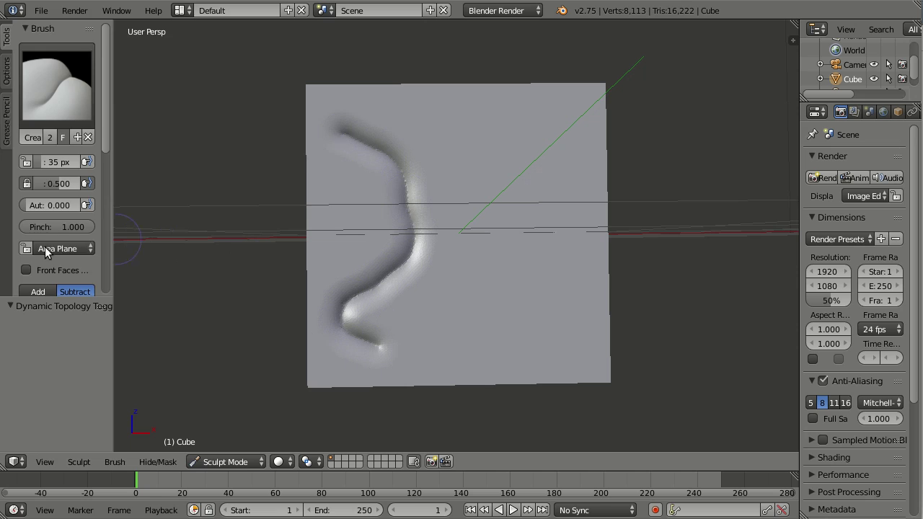
- Set the Crease brush to Add and sculpt an S-shaped raised stroke down the face's right half
{"action": "scroll", "coordinate": [47, 245], "scroll_direction": "down", "scroll_amount": 6}
{"action": "left_click", "coordinate": [38, 118]}
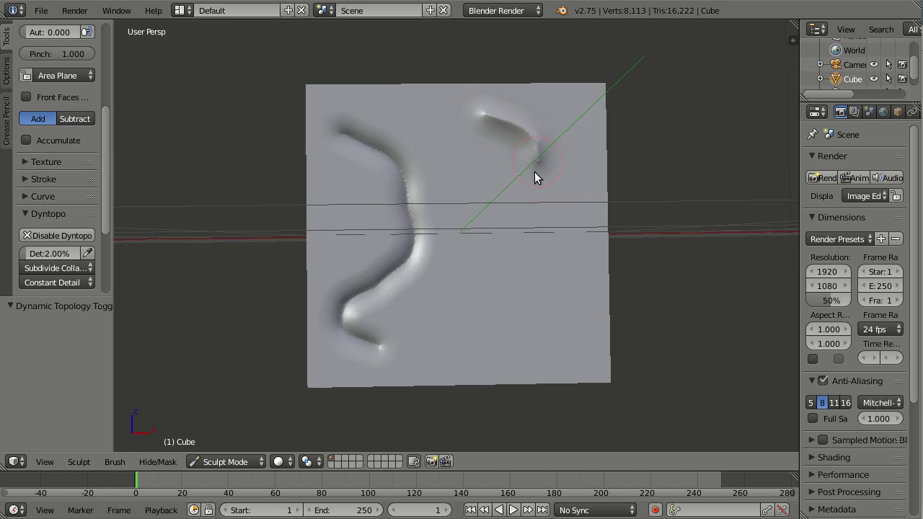
{"action": "left_click_drag", "start_coordinate": [490, 324], "coordinate": [545, 310]}
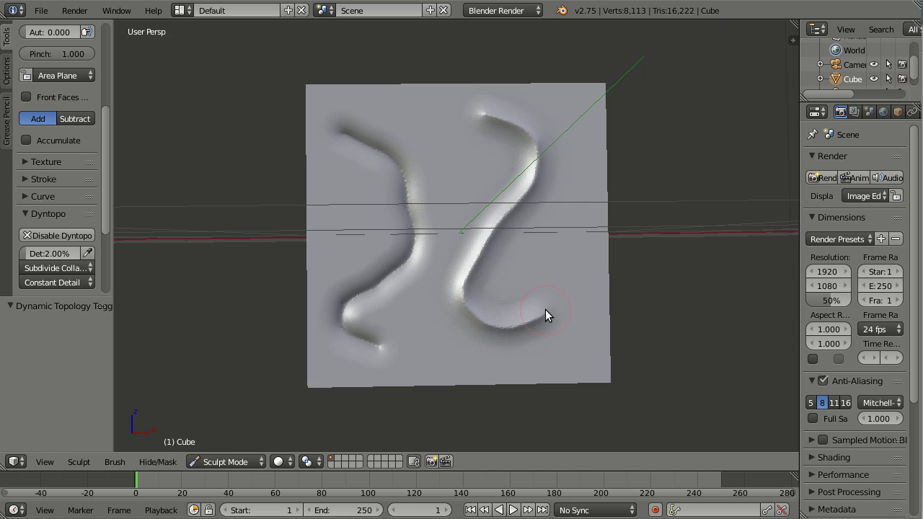
- Face the cube's blank top side and switch Dyntopo's detail type to Brush Detail
{"action": "mouse_move", "coordinate": [375, 226]}
{"action": "middle_mouse_down"}
{"action": "mouse_move", "coordinate": [460, 239]}
{"action": "mouse_move", "coordinate": [385, 189]}
{"action": "mouse_move", "coordinate": [300, 236]}
{"action": "middle_mouse_up"}
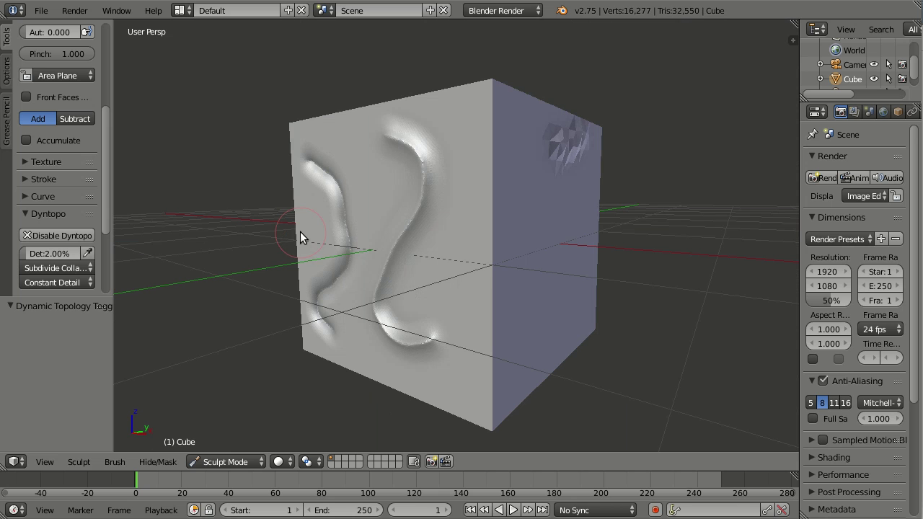
{"action": "middle_click_drag", "start_coordinate": [474, 278], "coordinate": [505, 108]}
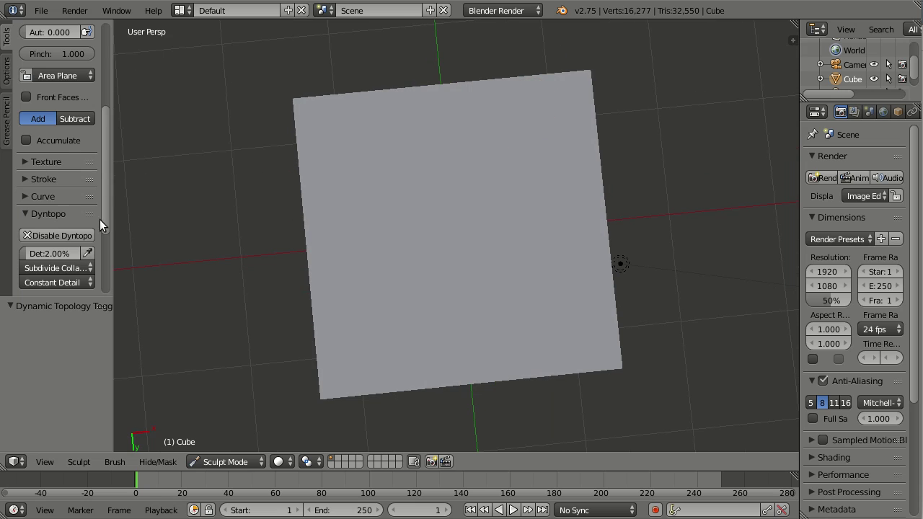
{"action": "scroll", "coordinate": [100, 219], "scroll_direction": "down", "scroll_amount": 4}
{"action": "left_click", "coordinate": [58, 159]}
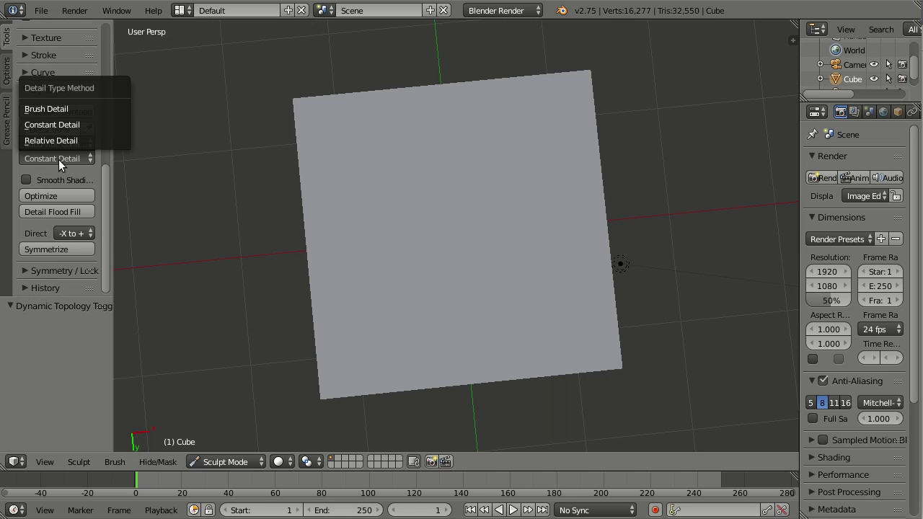
{"action": "left_click", "coordinate": [39, 160]}
{"action": "left_click", "coordinate": [47, 109]}
- Replace the Crease brush with the SculptDraw brush
{"action": "left_click_drag", "start_coordinate": [102, 209], "coordinate": [84, 60]}
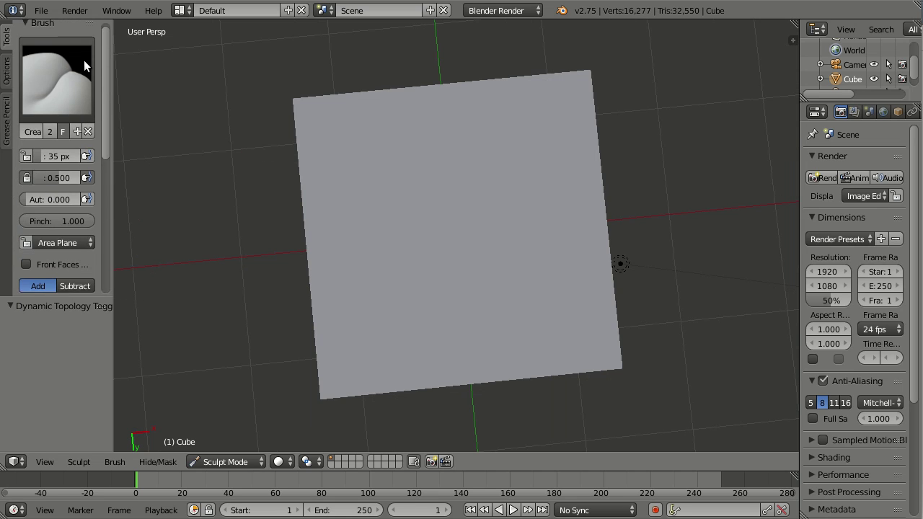
{"action": "scroll", "coordinate": [68, 65], "scroll_direction": "up", "scroll_amount": 1}
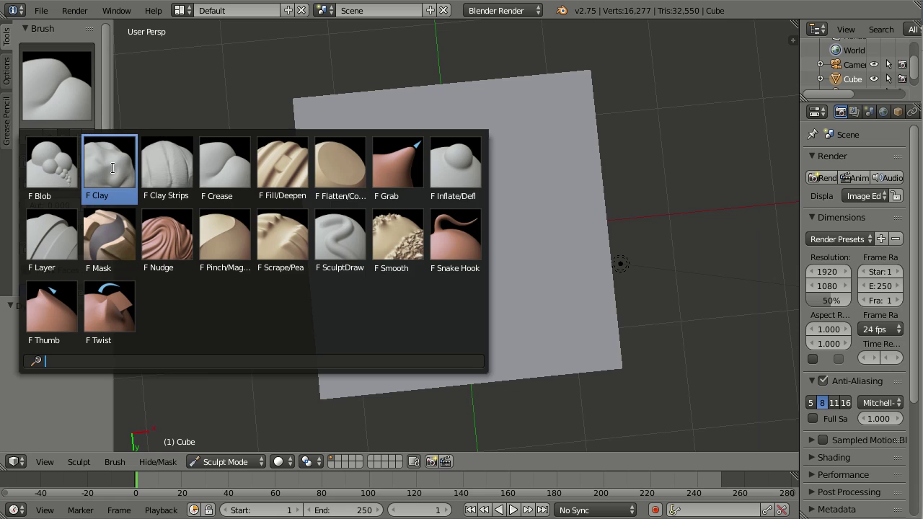
{"action": "left_click", "coordinate": [342, 246]}
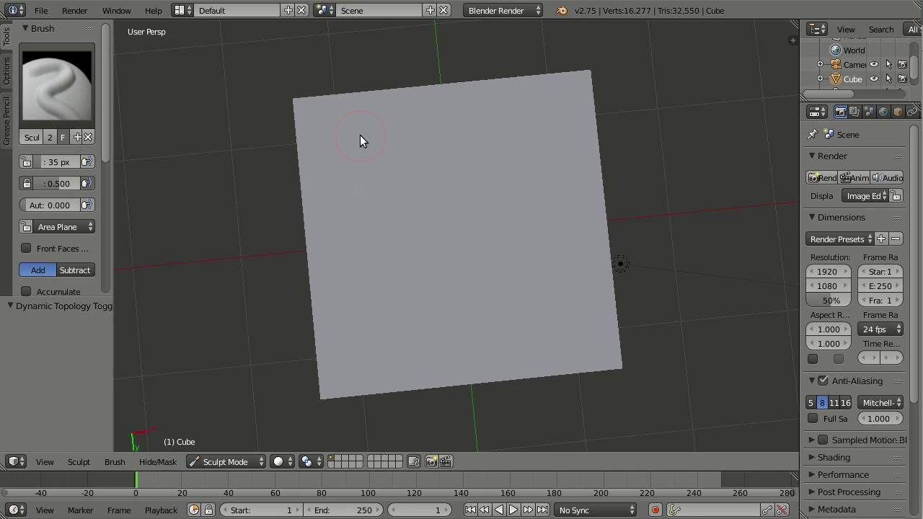
- Enlarge the brush radius to about 106 px and sculpt a broad stroke down the top face's left half
{"action": "key", "text": "f"}
{"action": "left_click", "coordinate": [404, 169]}
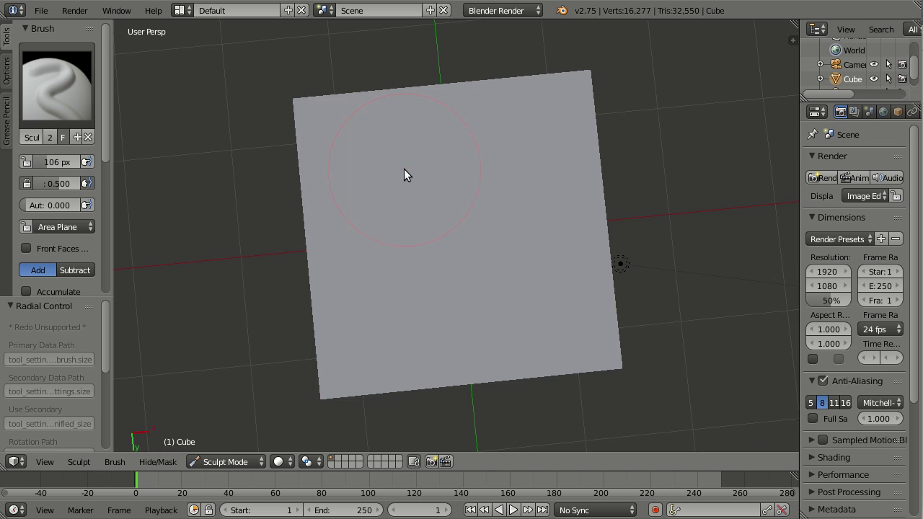
{"action": "mouse_move", "coordinate": [404, 173]}
{"action": "left_mouse_down"}
{"action": "mouse_move", "coordinate": [359, 169]}
{"action": "mouse_move", "coordinate": [363, 151]}
{"action": "mouse_move", "coordinate": [362, 213]}
{"action": "mouse_move", "coordinate": [380, 287]}
{"action": "mouse_move", "coordinate": [426, 330]}
{"action": "left_mouse_up"}
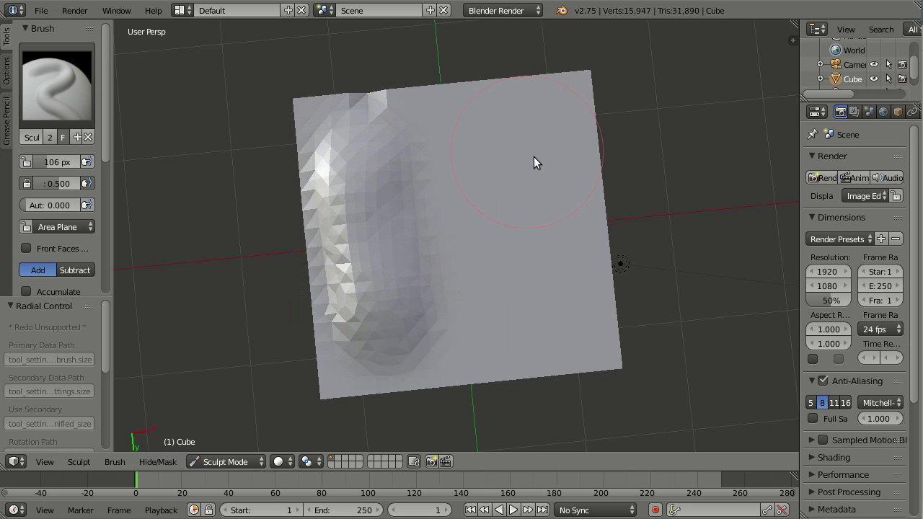
- Reduce the brush radius to about 17 px and sculpt a thin stroke down the top face's right half
{"action": "key", "text": "f"}
{"action": "left_click", "coordinate": [474, 166]}
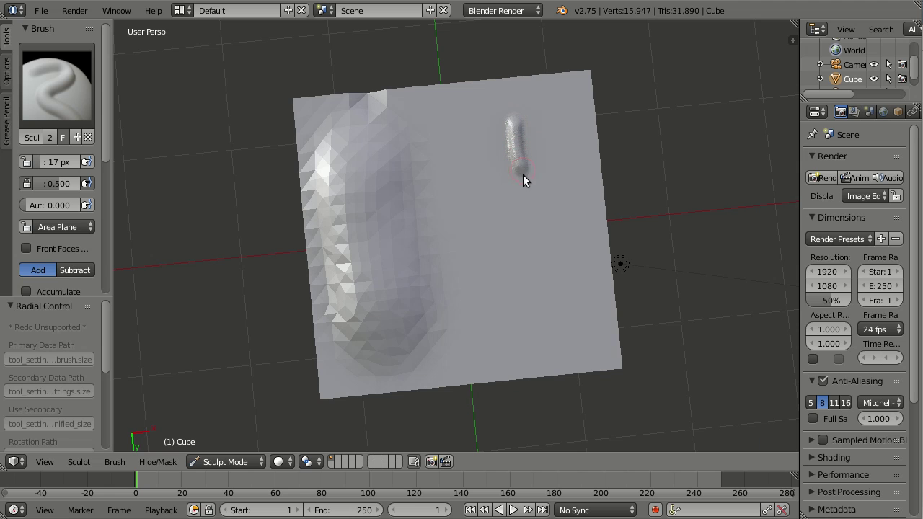
{"action": "left_click_drag", "start_coordinate": [530, 230], "coordinate": [538, 341]}
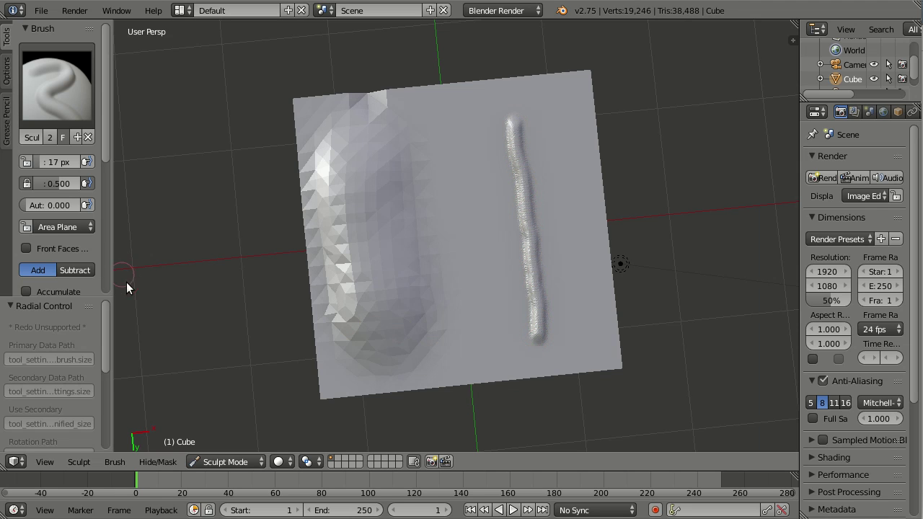